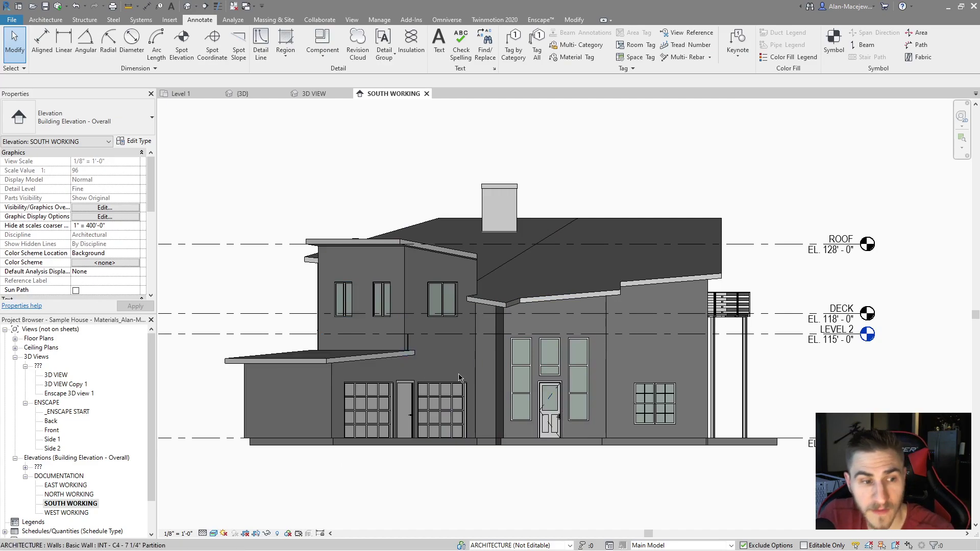
Collapse the 3D Views and Elevations branches of the project browser
{"action": "left_click", "coordinate": [15, 358]}
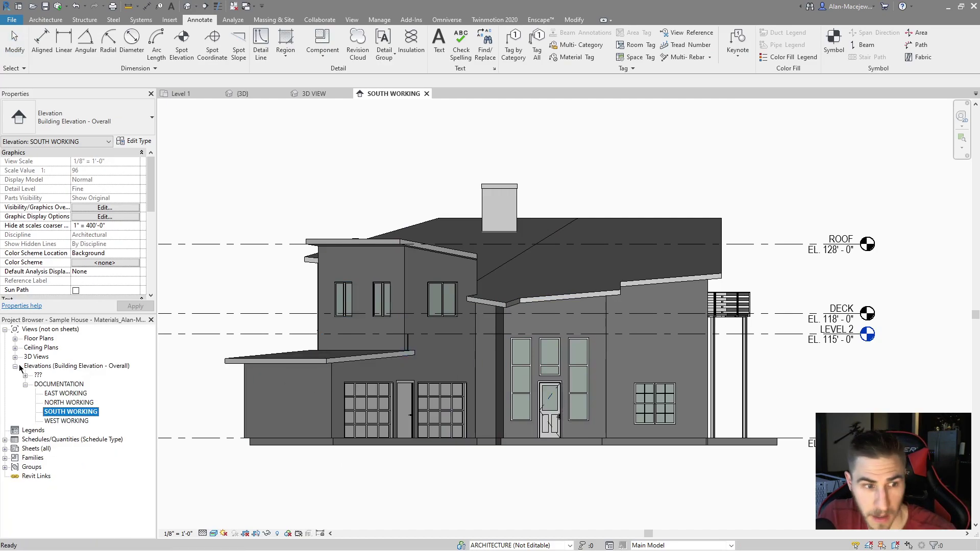
{"action": "left_click", "coordinate": [15, 367]}
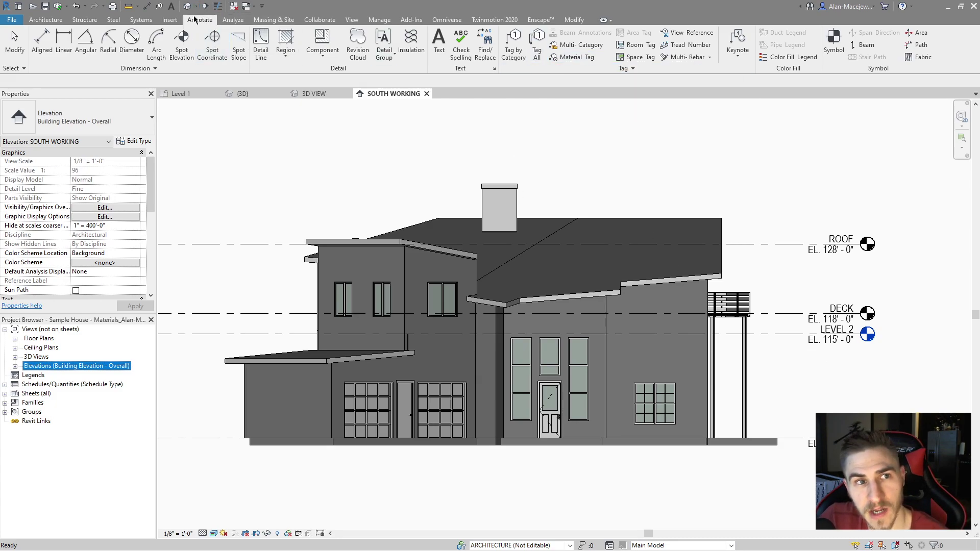
Start the Material Tag command and load Material Tag.rfa from the Architectural folder of the US Imperial Annotations library
{"action": "left_click", "coordinate": [572, 56]}
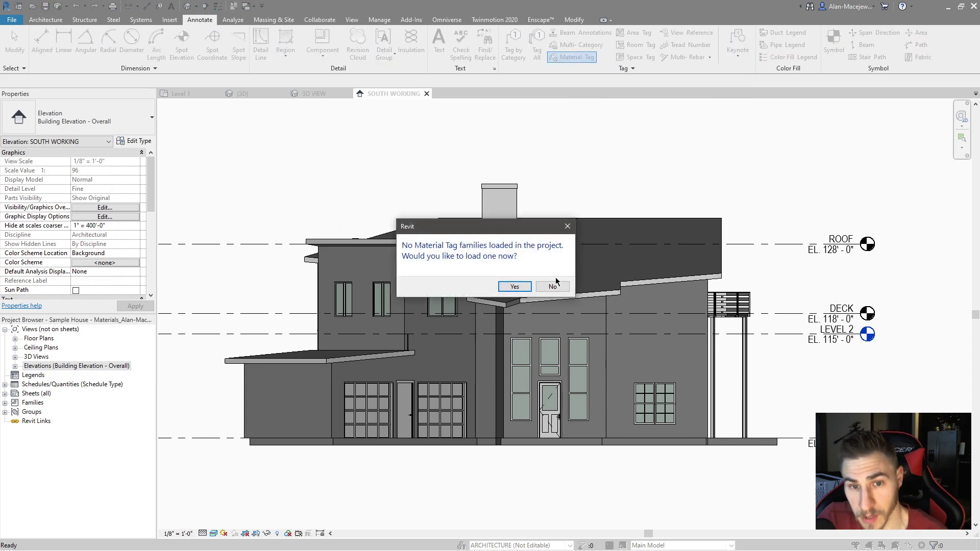
{"action": "left_click", "coordinate": [521, 286]}
{"action": "left_click_drag", "start_coordinate": [192, 195], "coordinate": [357, 156]}
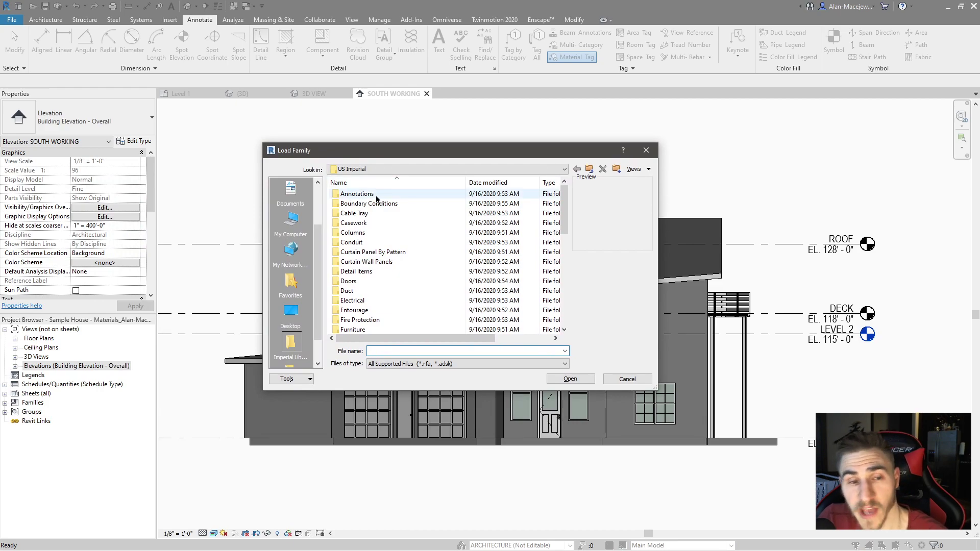
{"action": "left_click", "coordinate": [359, 194]}
{"action": "double_click", "coordinate": [359, 194]}
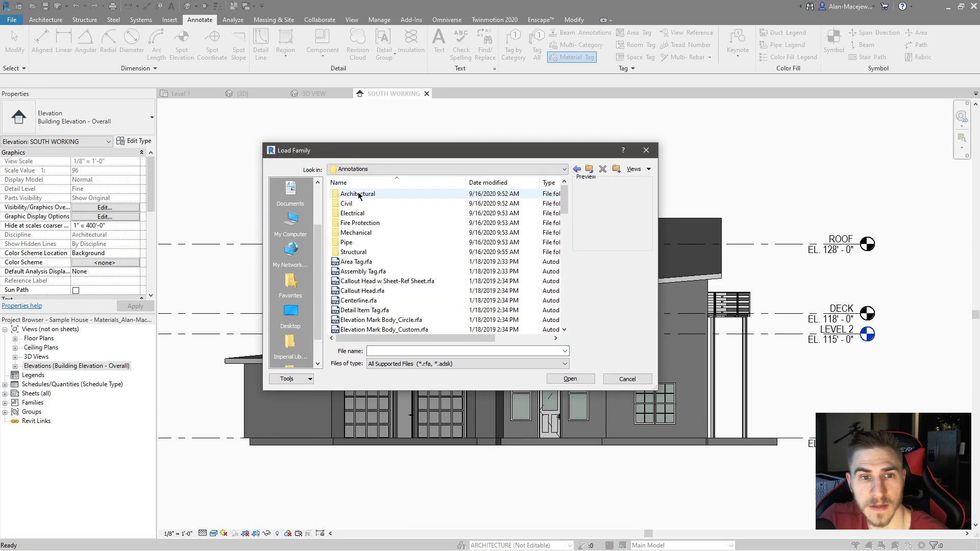
{"action": "scroll", "coordinate": [399, 219], "scroll_direction": "down", "scroll_amount": 10}
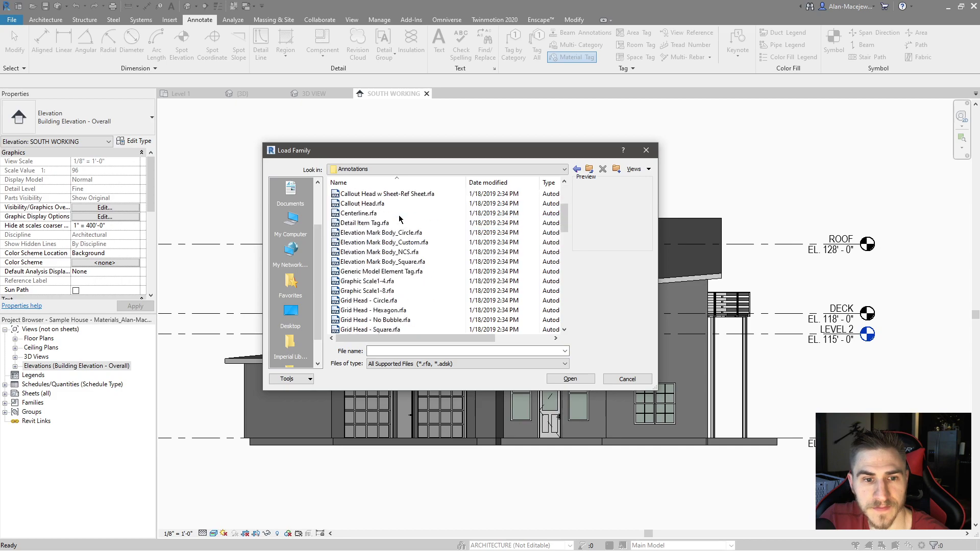
{"action": "scroll", "coordinate": [399, 276], "scroll_direction": "down", "scroll_amount": 2}
{"action": "scroll", "coordinate": [429, 262], "scroll_direction": "up", "scroll_amount": 2}
{"action": "scroll", "coordinate": [358, 245], "scroll_direction": "up", "scroll_amount": 10}
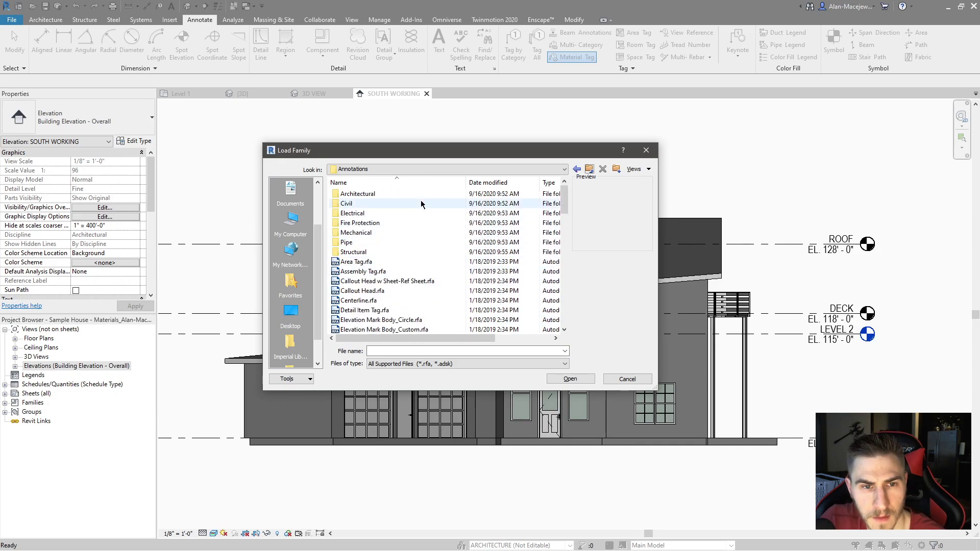
{"action": "double_click", "coordinate": [377, 194]}
{"action": "scroll", "coordinate": [418, 255], "scroll_direction": "down", "scroll_amount": 2}
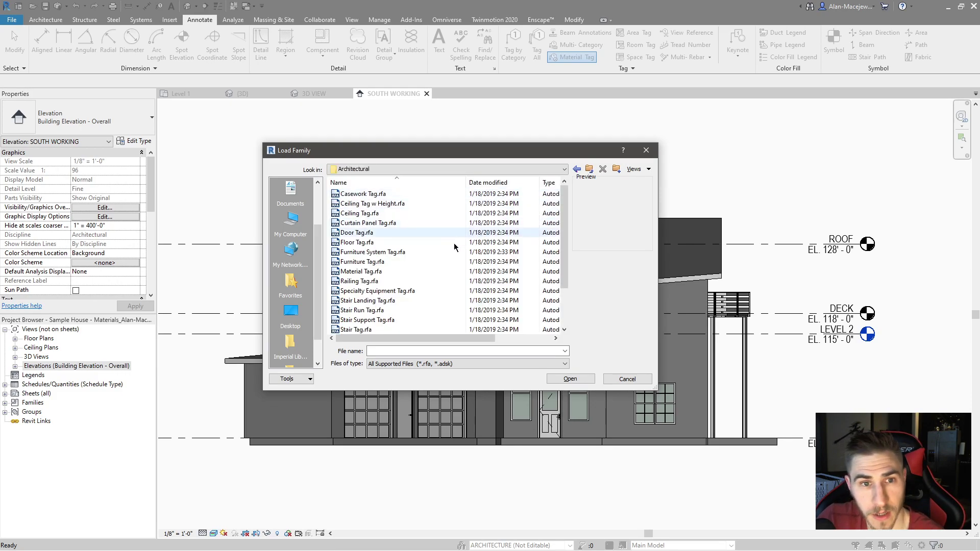
{"action": "scroll", "coordinate": [451, 217], "scroll_direction": "up", "scroll_amount": 2}
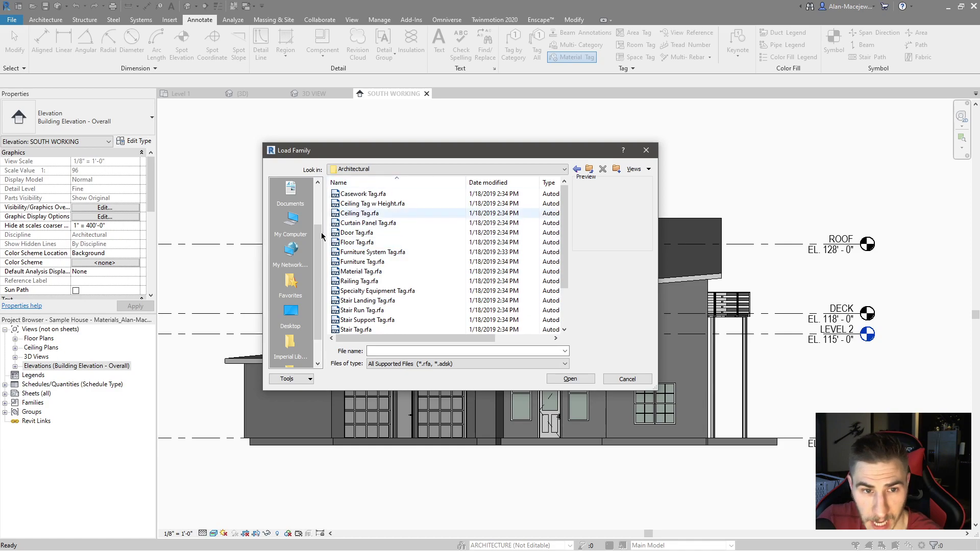
{"action": "left_click", "coordinate": [386, 271]}
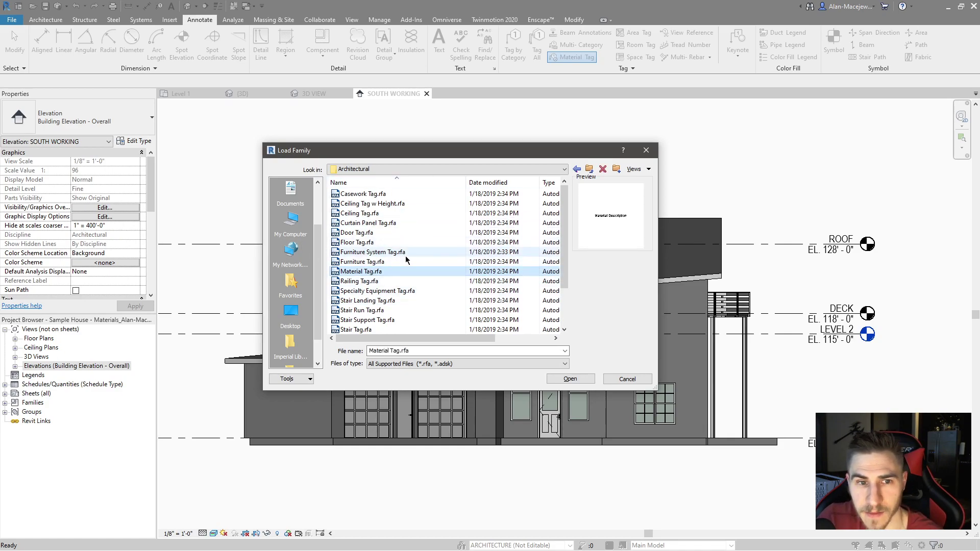
{"action": "left_click", "coordinate": [569, 380]}
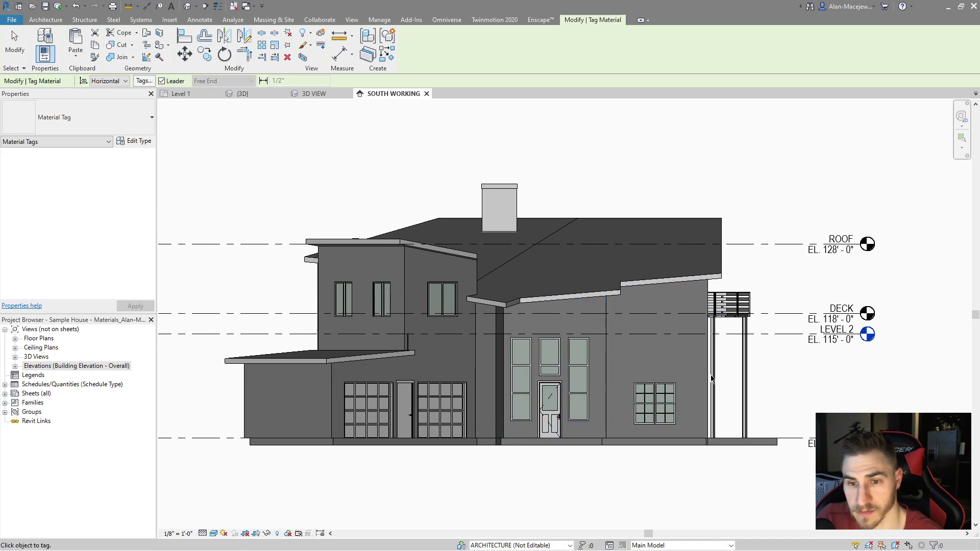
Tag the material of the wall beside the deck with a horizontal leader, placing the tag outside the building below Level 2
{"action": "left_click", "coordinate": [694, 373]}
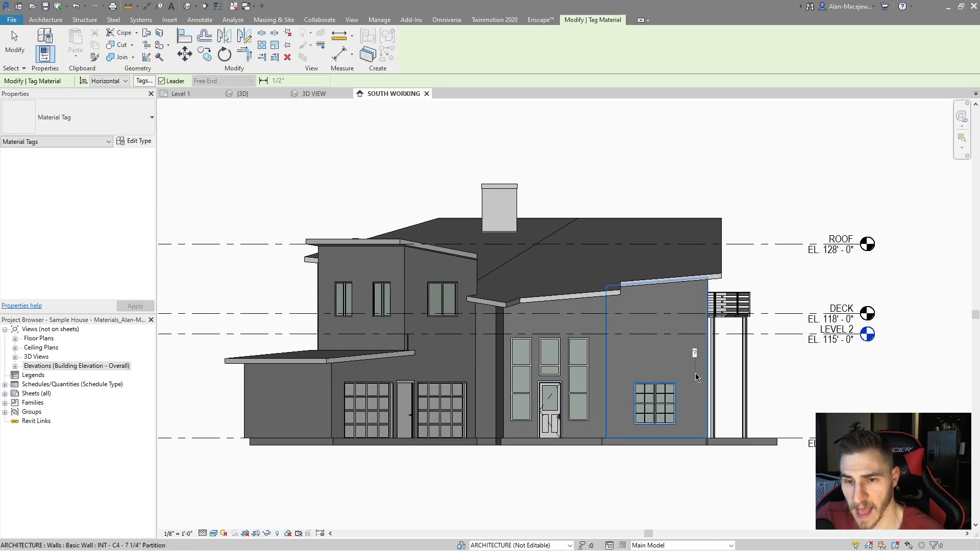
{"action": "left_click", "coordinate": [783, 374]}
{"action": "left_click", "coordinate": [809, 375]}
{"action": "key", "text": "Escape"}
{"action": "key", "text": "Escape"}
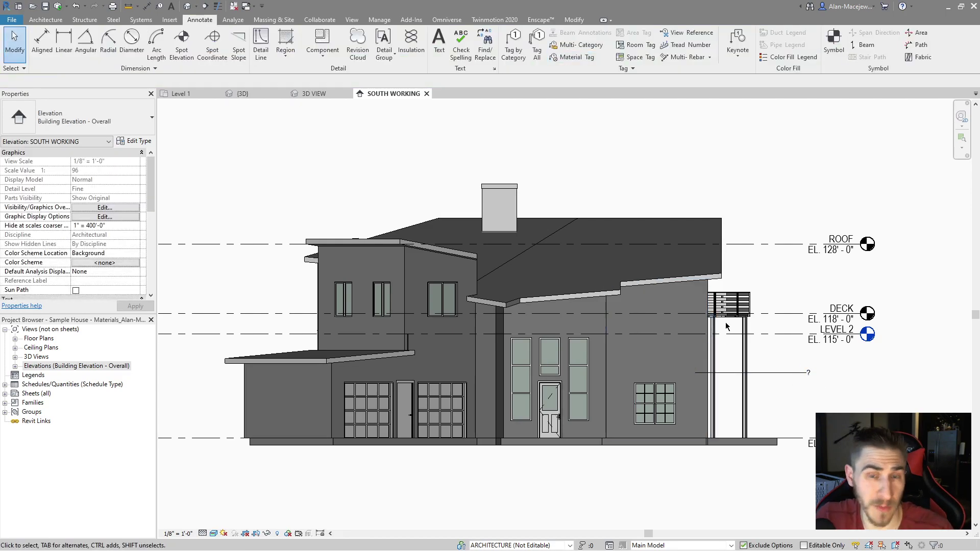
Open the tagged wall type's structure and inspect the identity data of its exterior finish material, _EXT - Brick
{"action": "left_click", "coordinate": [628, 443]}
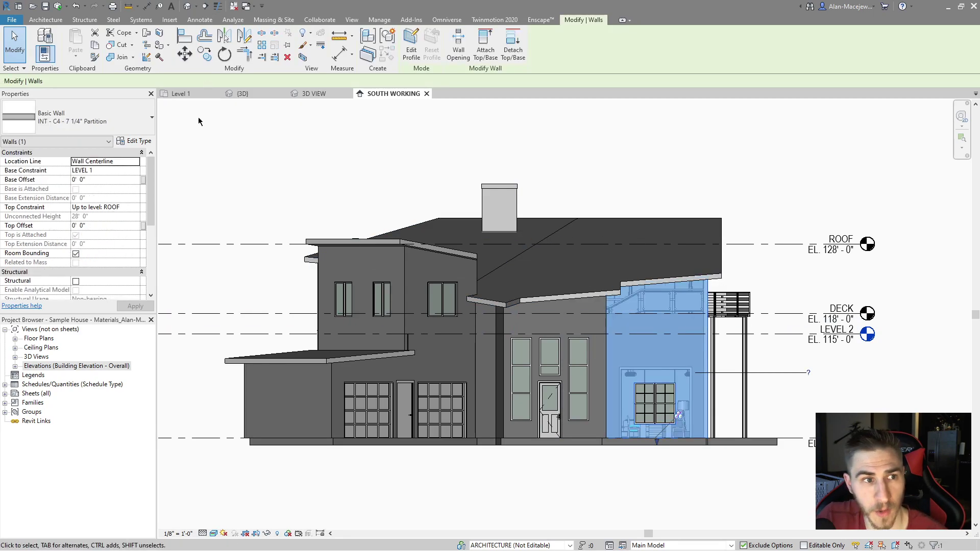
{"action": "left_click", "coordinate": [134, 141]}
{"action": "left_click", "coordinate": [504, 224]}
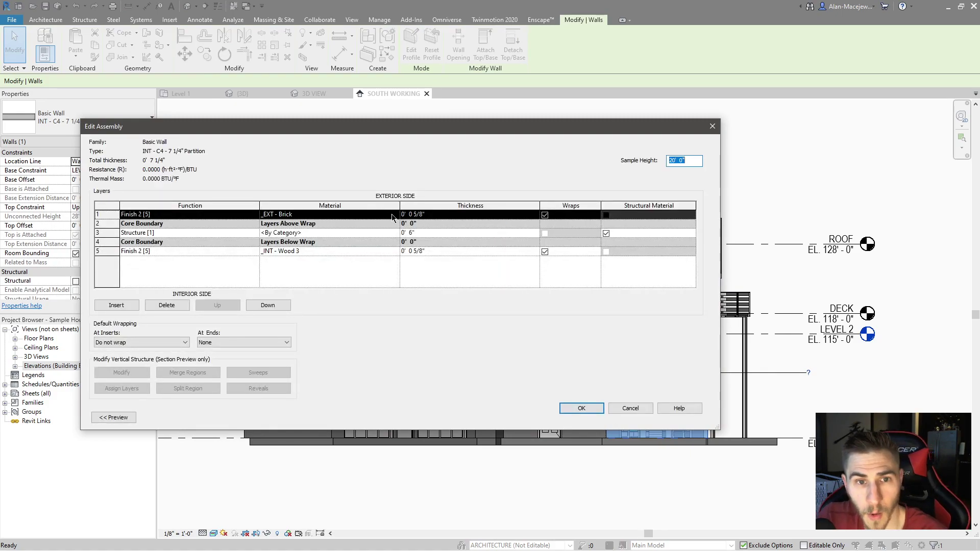
{"action": "left_click", "coordinate": [397, 215]}
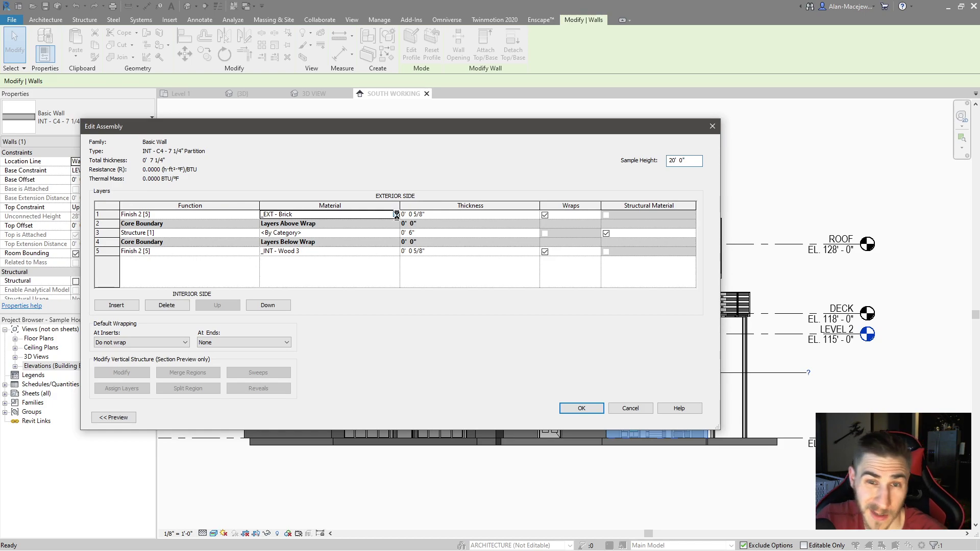
{"action": "left_click", "coordinate": [397, 215]}
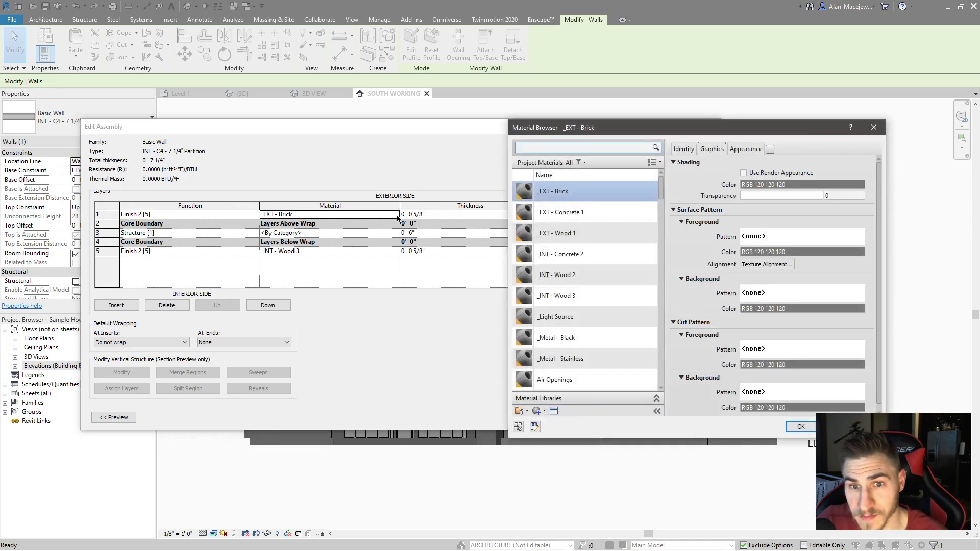
{"action": "left_click_drag", "start_coordinate": [602, 121], "coordinate": [343, 101]}
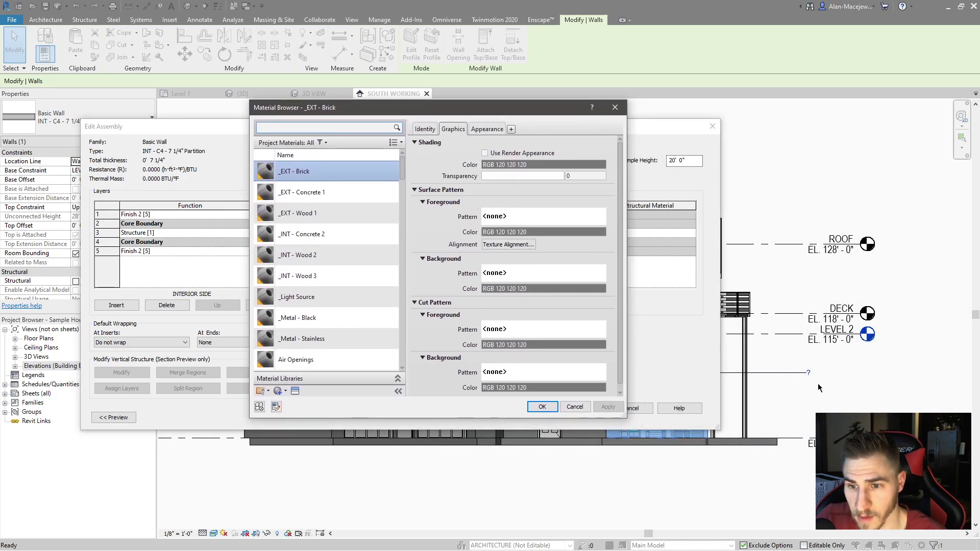
{"action": "left_click", "coordinate": [424, 130]}
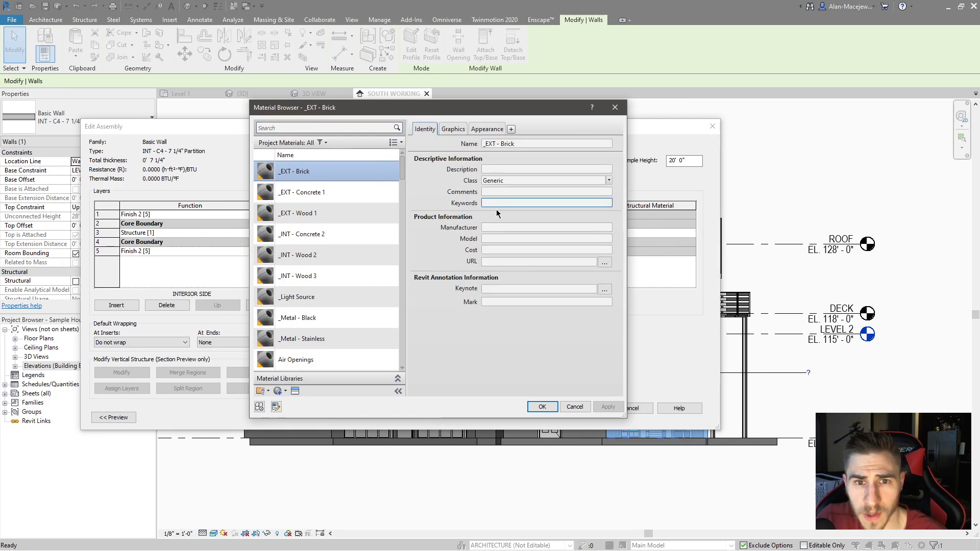
Examine the custom material parameters of _EXT - Brick and leave the wall type without changes
{"action": "scroll", "coordinate": [327, 332], "scroll_direction": "down", "scroll_amount": 1}
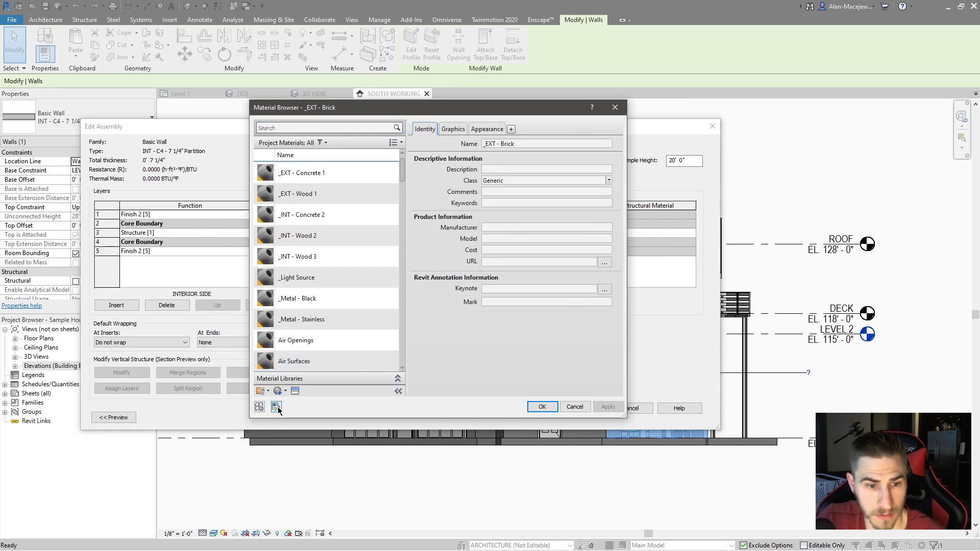
{"action": "left_click", "coordinate": [276, 407]}
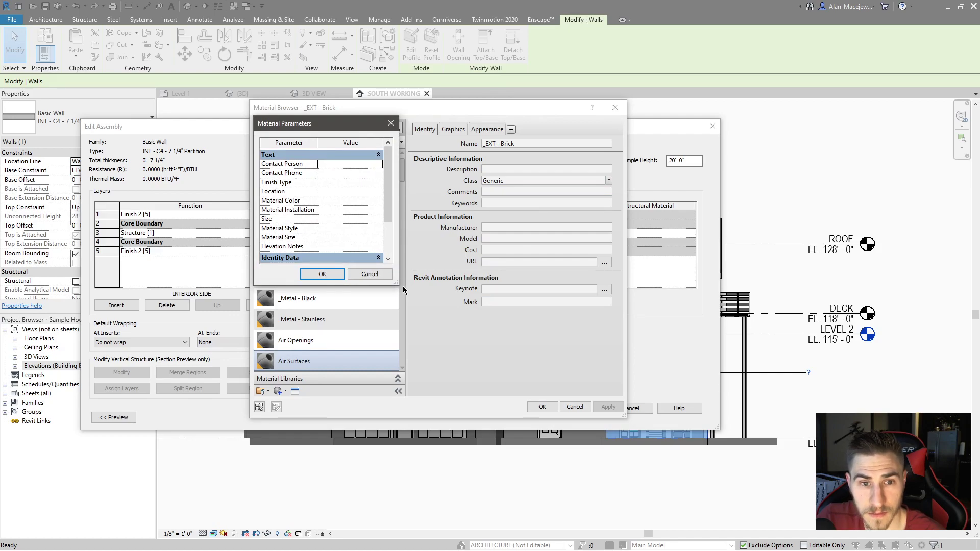
{"action": "left_click_drag", "start_coordinate": [327, 123], "coordinate": [248, 139]}
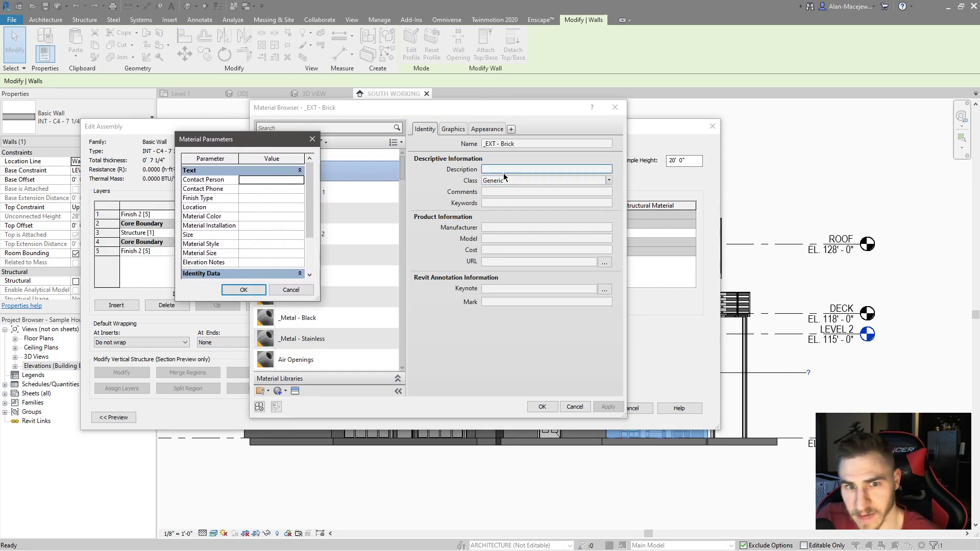
{"action": "left_click", "coordinate": [313, 138]}
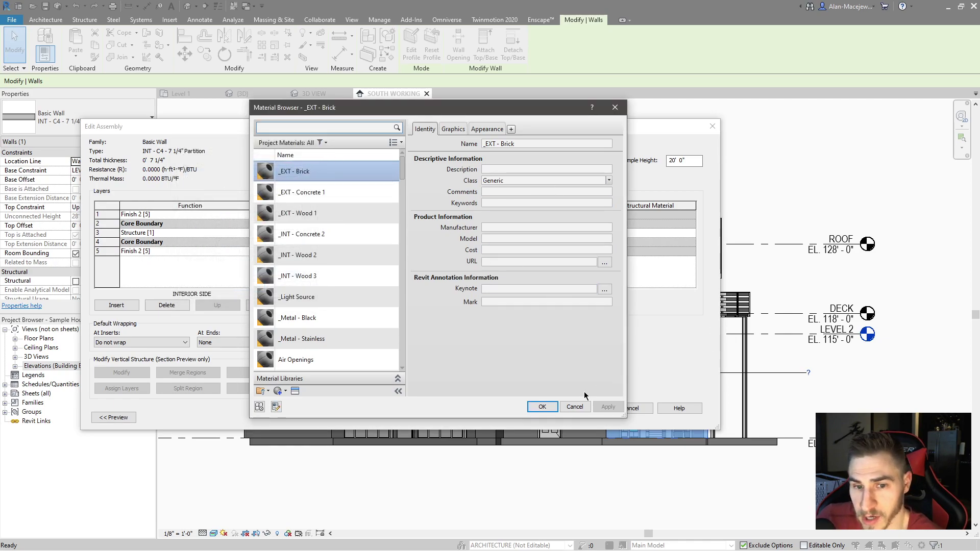
{"action": "left_click", "coordinate": [583, 408]}
{"action": "left_click", "coordinate": [582, 408]}
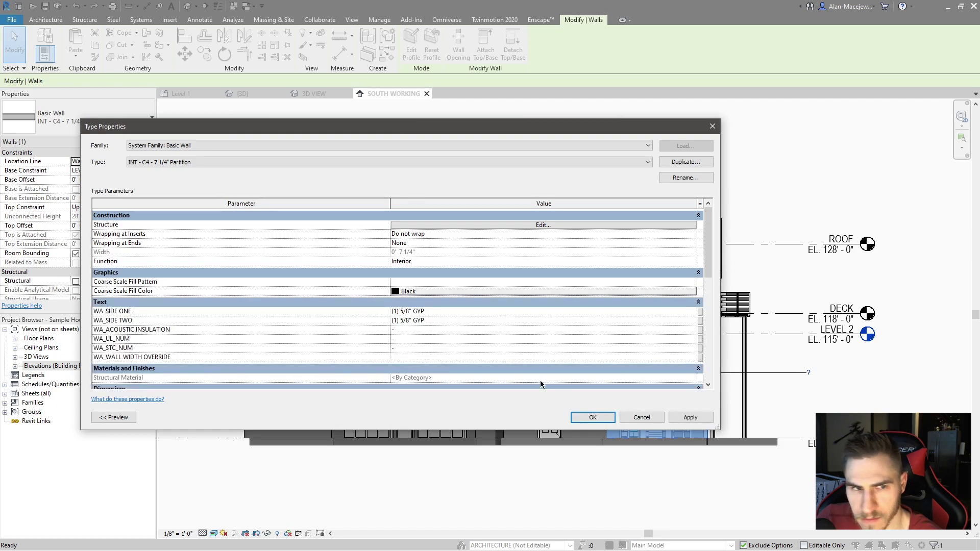
{"action": "left_click", "coordinate": [656, 418]}
Set the wall's material tag text to BK-1
{"action": "left_click", "coordinate": [809, 373]}
{"action": "type", "text": "BK-1"}
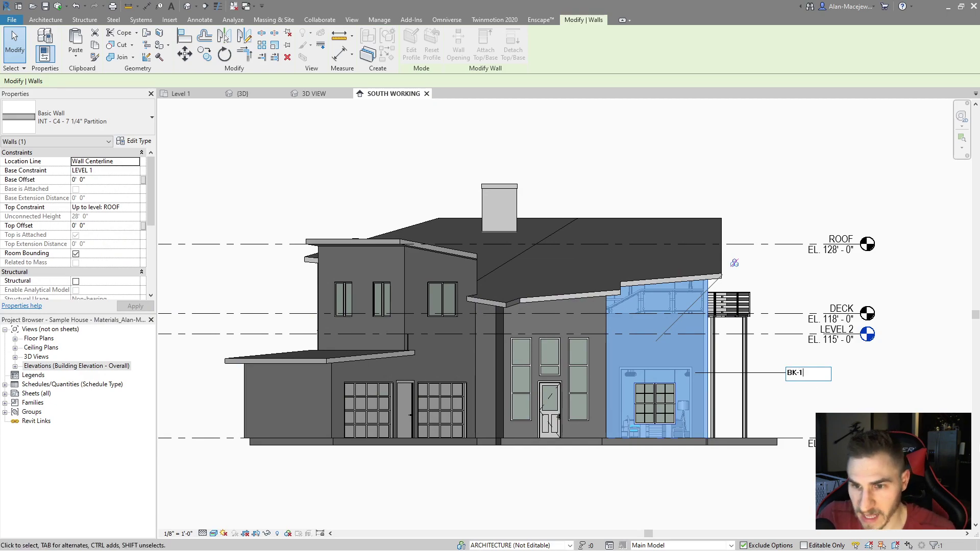
{"action": "key", "text": "Return"}
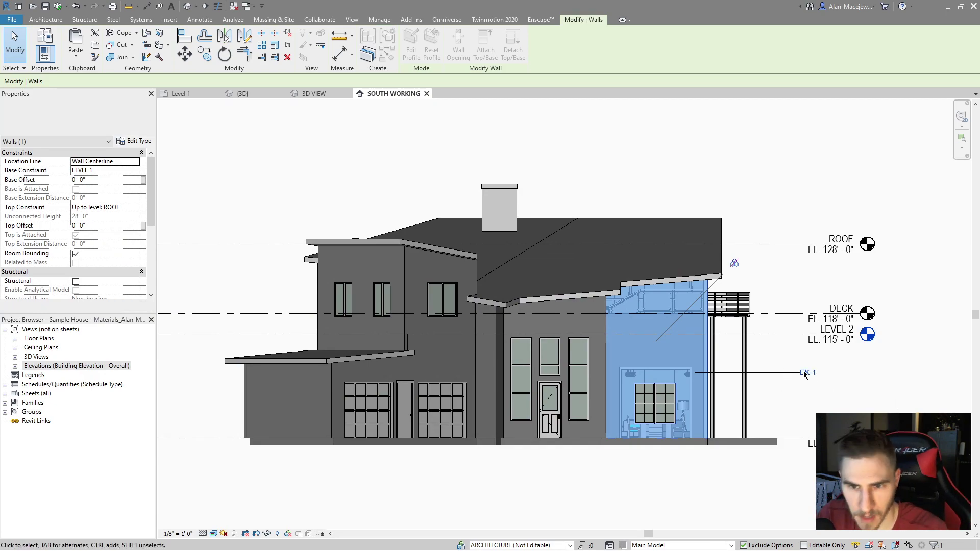
{"action": "key", "text": "Escape"}
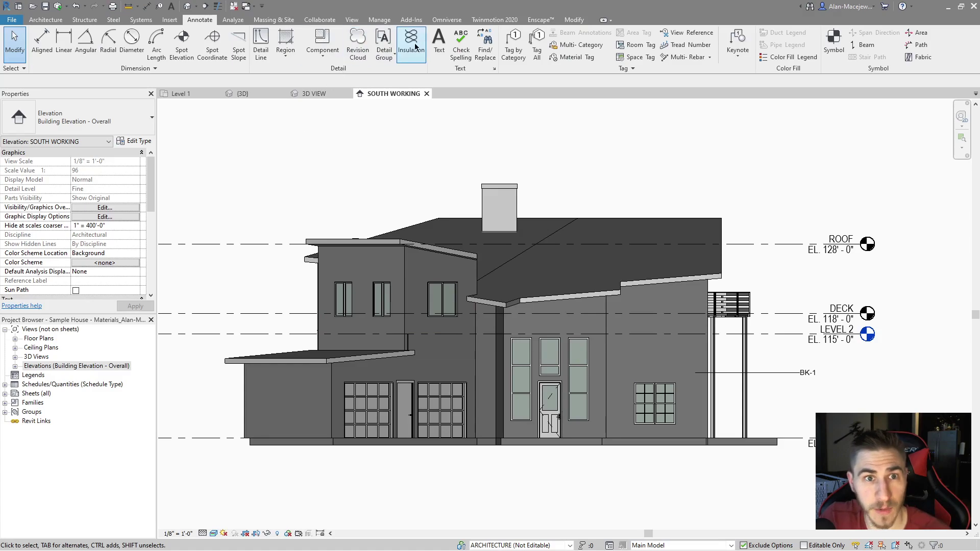
Open the project materials and check the Description in the identity data of _EXT - Brick
{"action": "left_click", "coordinate": [373, 19]}
{"action": "left_click", "coordinate": [44, 42]}
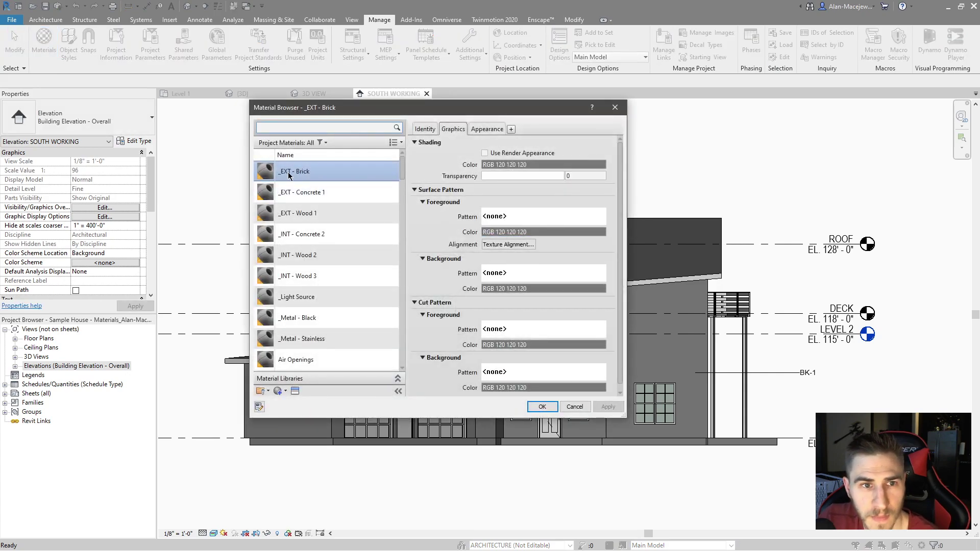
{"action": "left_click", "coordinate": [425, 129]}
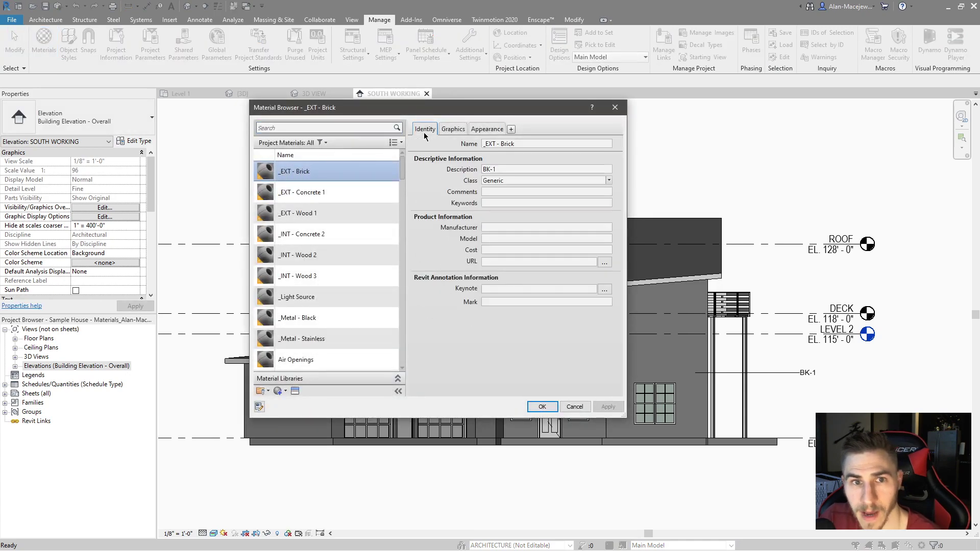
{"action": "left_click", "coordinate": [506, 169]}
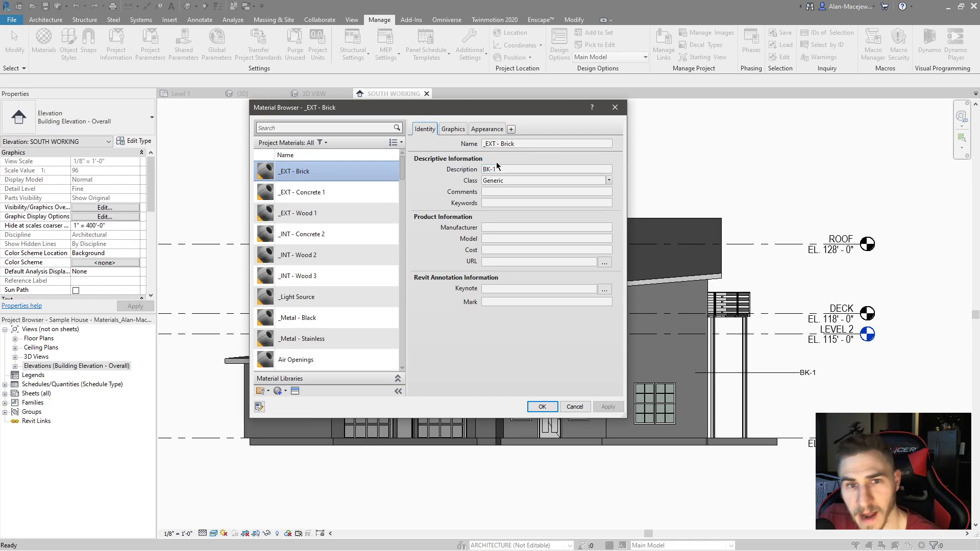
{"action": "type", "text": "BK-1"}
{"action": "key", "text": "Return"}
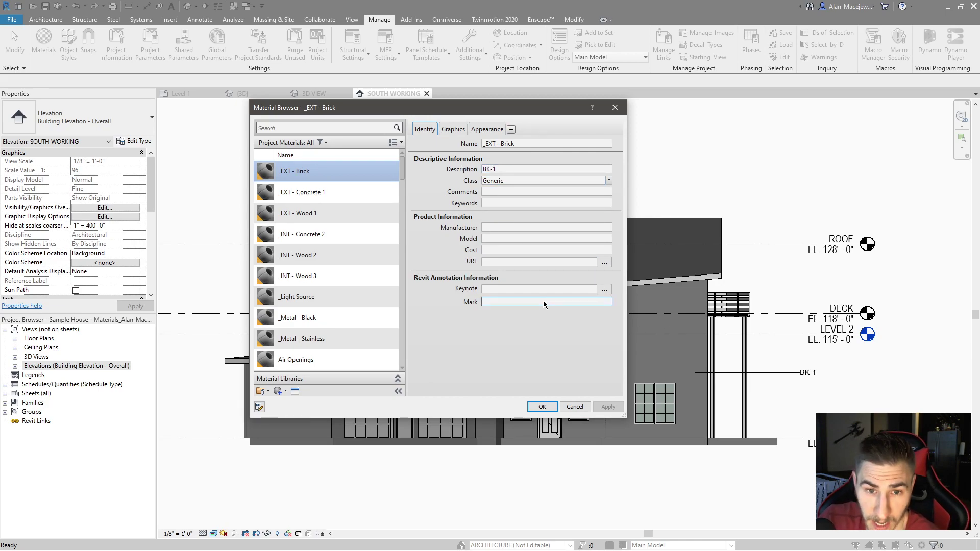
{"action": "left_click", "coordinate": [506, 168]}
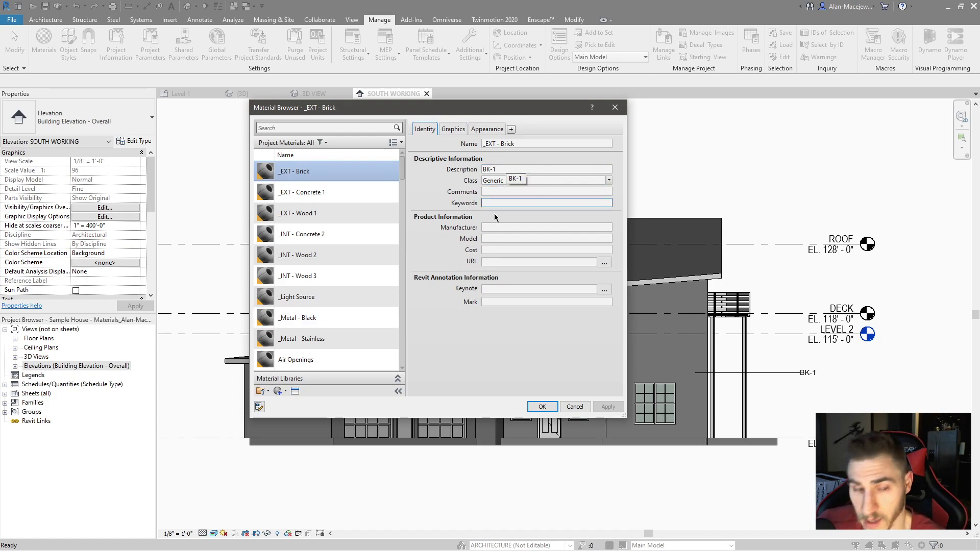
Review the custom parameters available for the brick material and close their list
{"action": "scroll", "coordinate": [397, 367], "scroll_direction": "down", "scroll_amount": 1}
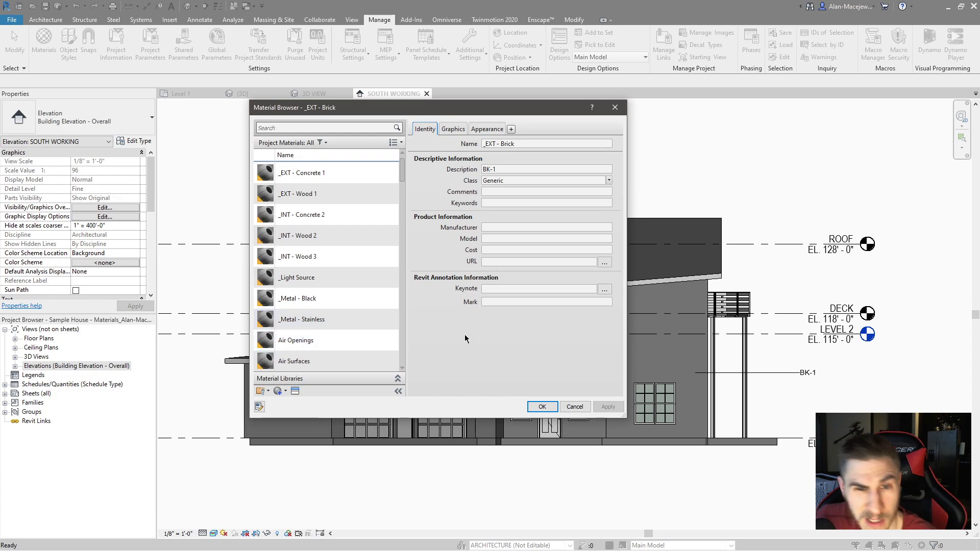
{"action": "left_click", "coordinate": [260, 406]}
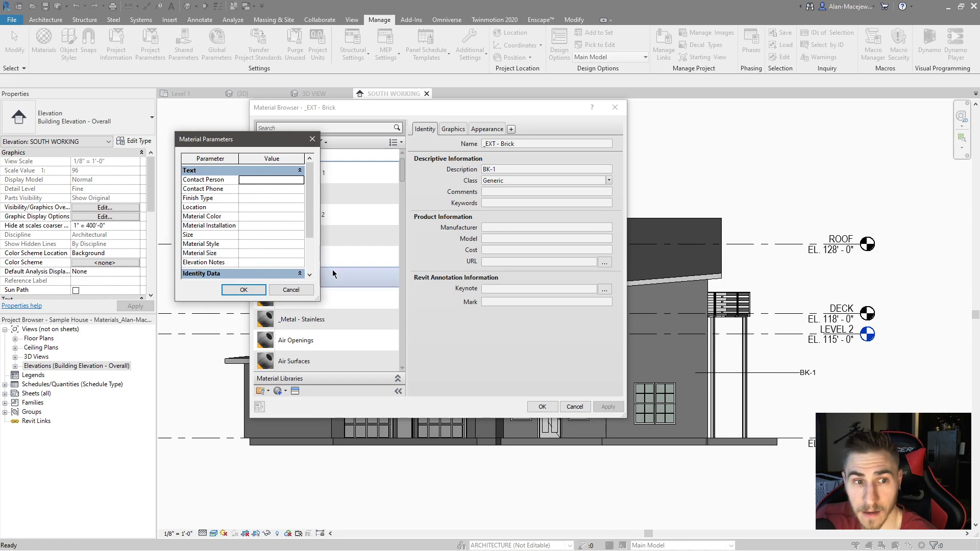
{"action": "key", "text": "Escape"}
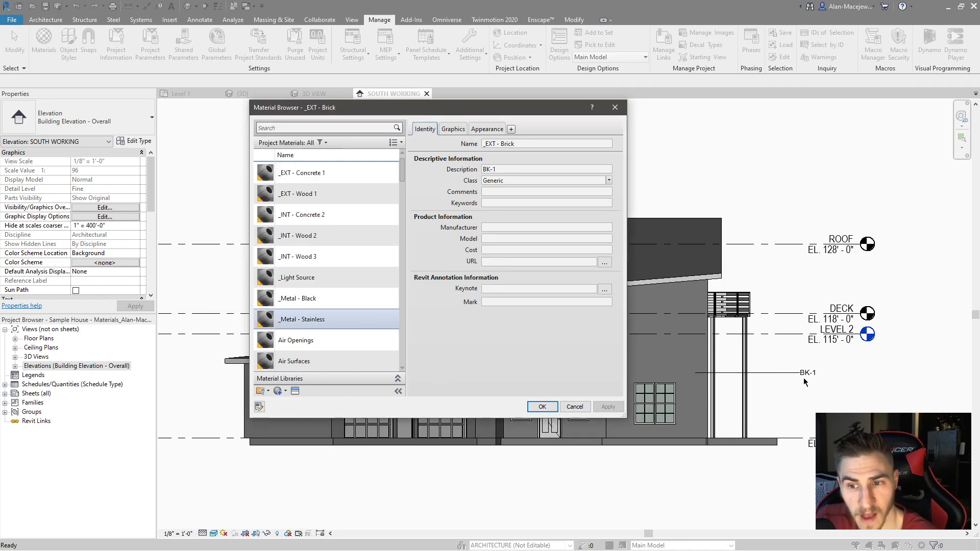
Set the Mark of the _EXT - Brick material to BK-1 and save the material changes
{"action": "left_click", "coordinate": [494, 304]}
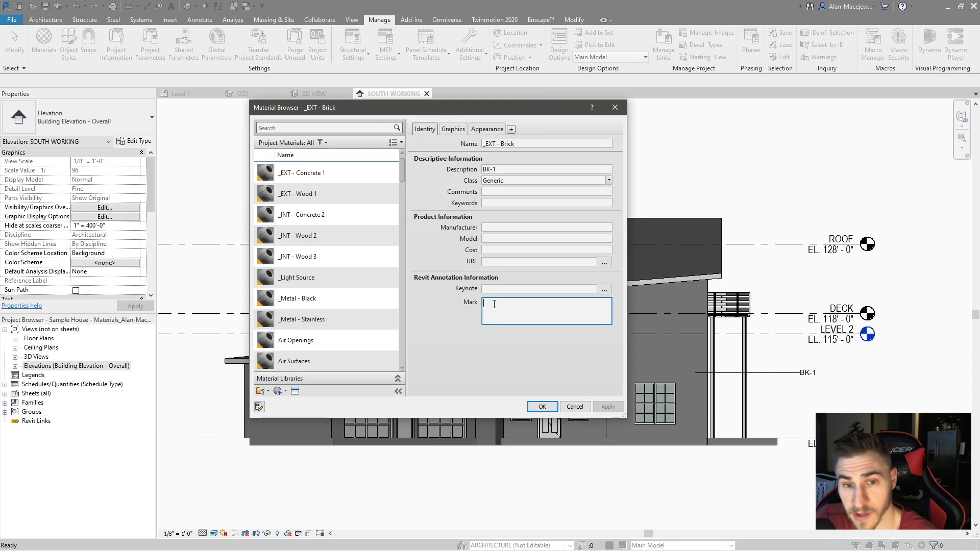
{"action": "type", "text": "BK-1"}
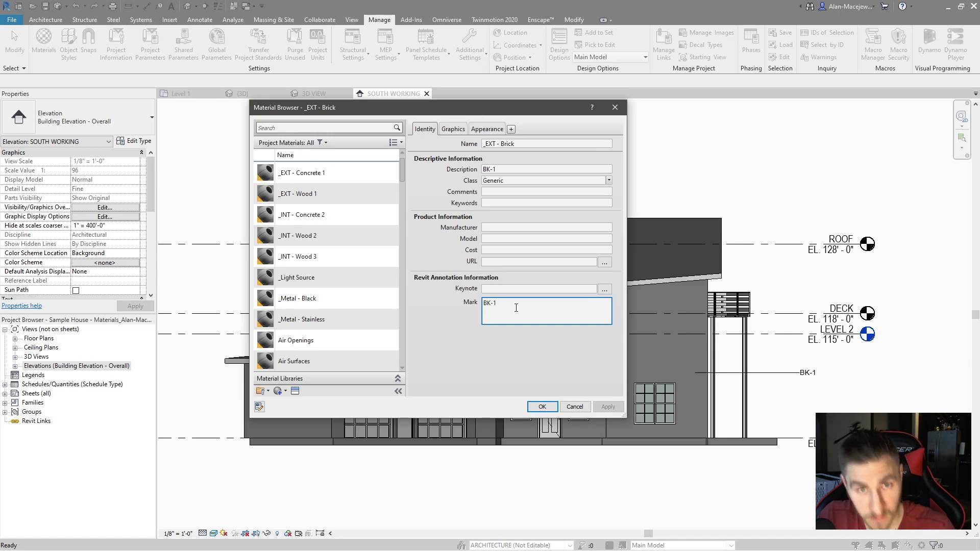
{"action": "left_click", "coordinate": [454, 299]}
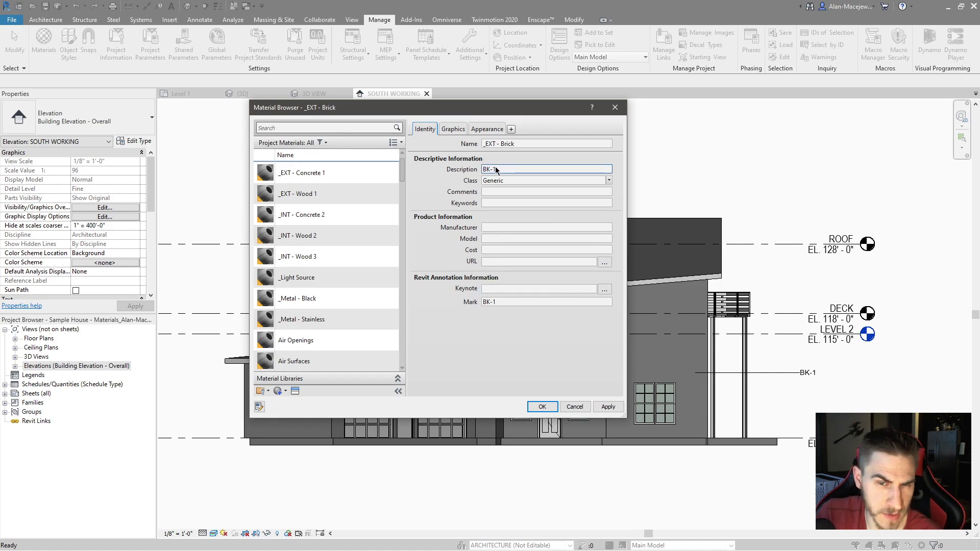
{"action": "left_click", "coordinate": [542, 406]}
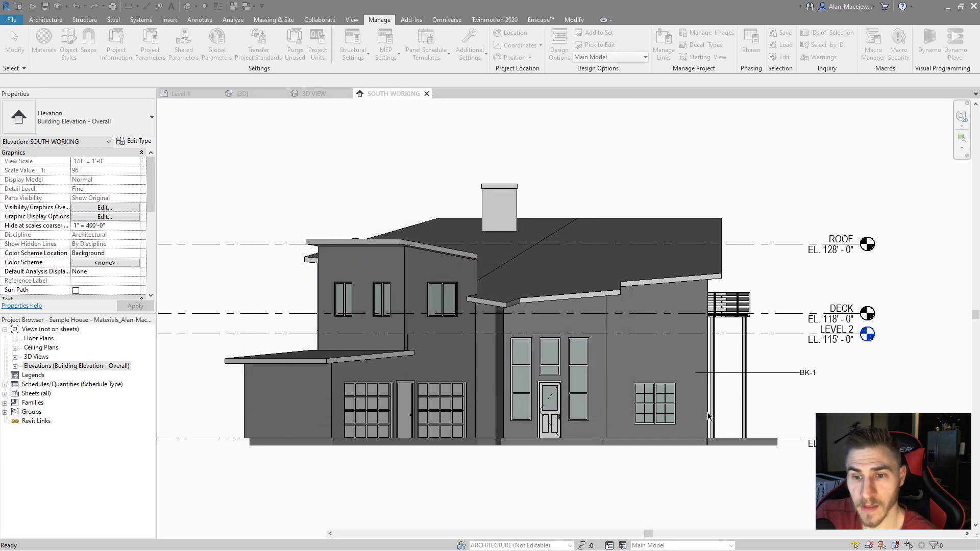
Edit the family of the wall's material tag and replace the label's Description parameter with Mark
{"action": "left_click", "coordinate": [776, 371]}
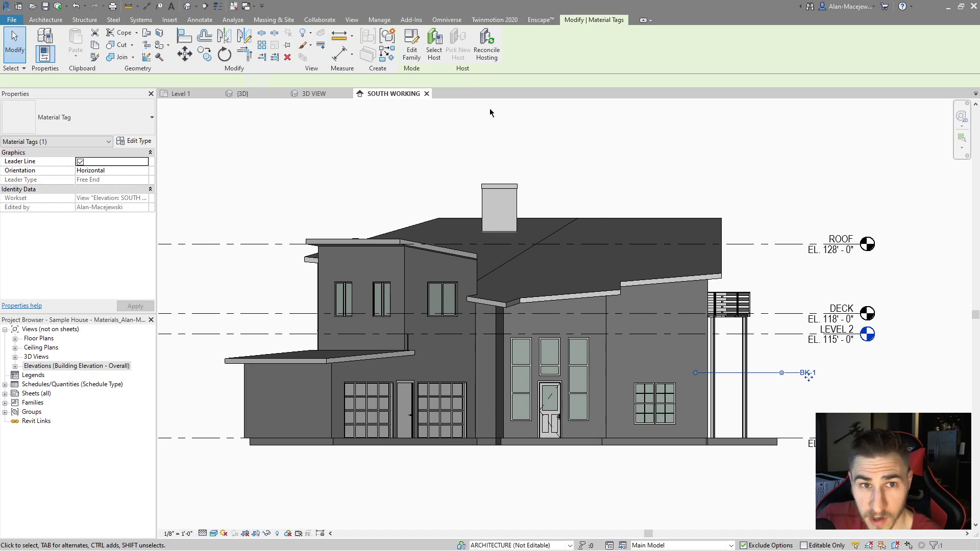
{"action": "left_click", "coordinate": [412, 46]}
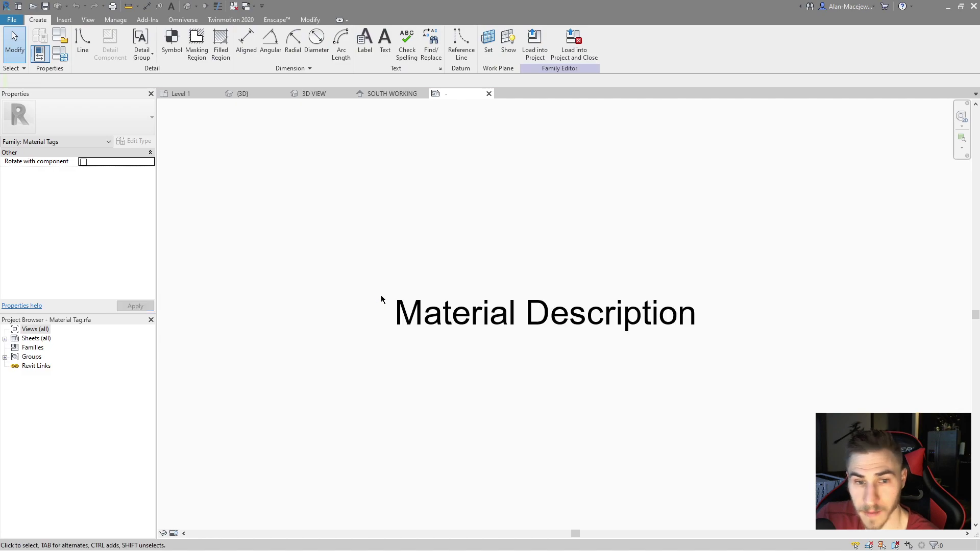
{"action": "left_click", "coordinate": [593, 323]}
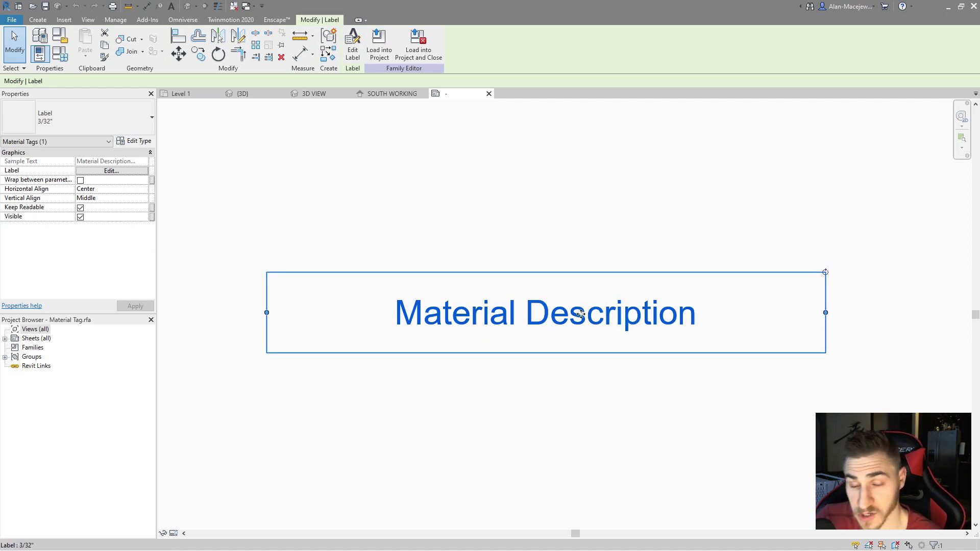
{"action": "left_click", "coordinate": [357, 58]}
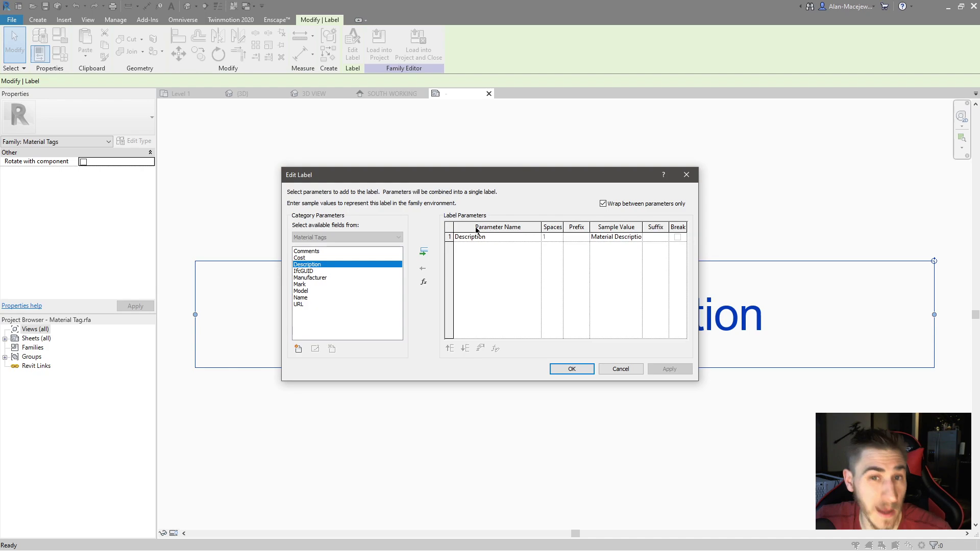
{"action": "left_click", "coordinate": [456, 238]}
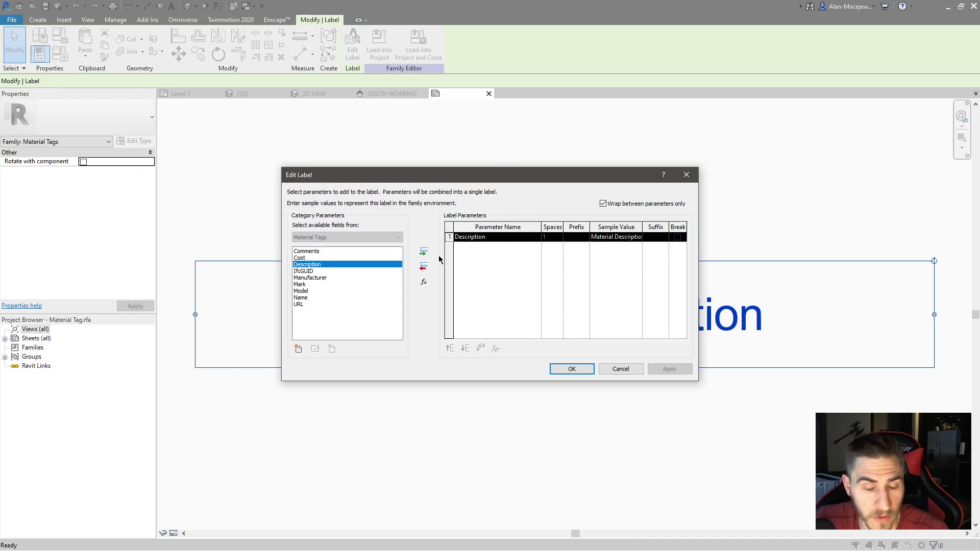
{"action": "left_click", "coordinate": [423, 267]}
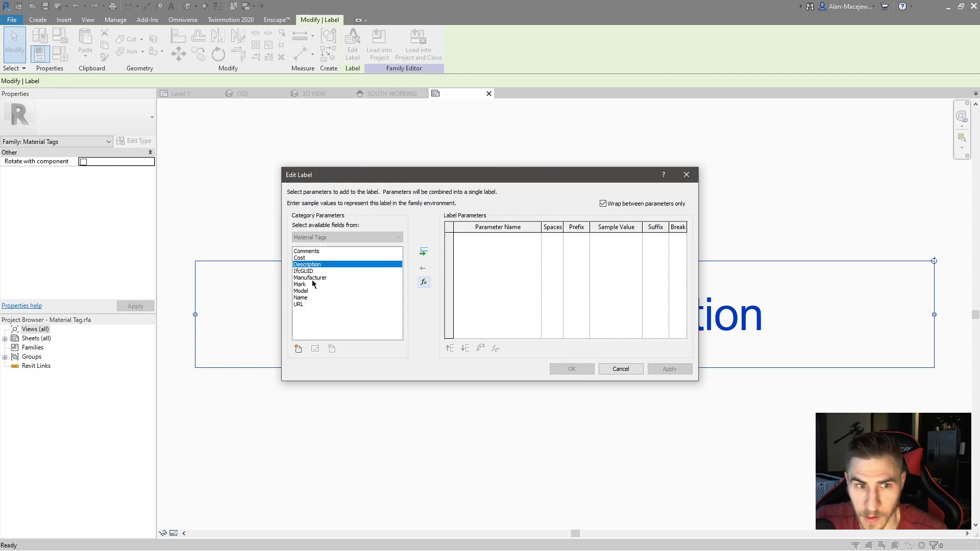
{"action": "left_click", "coordinate": [298, 286]}
{"action": "left_click", "coordinate": [423, 251]}
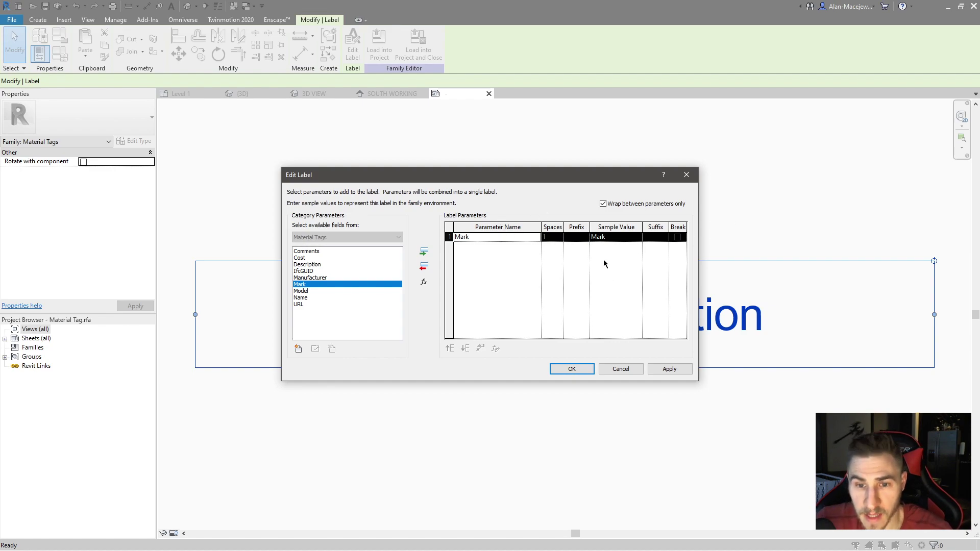
{"action": "left_click", "coordinate": [572, 369]}
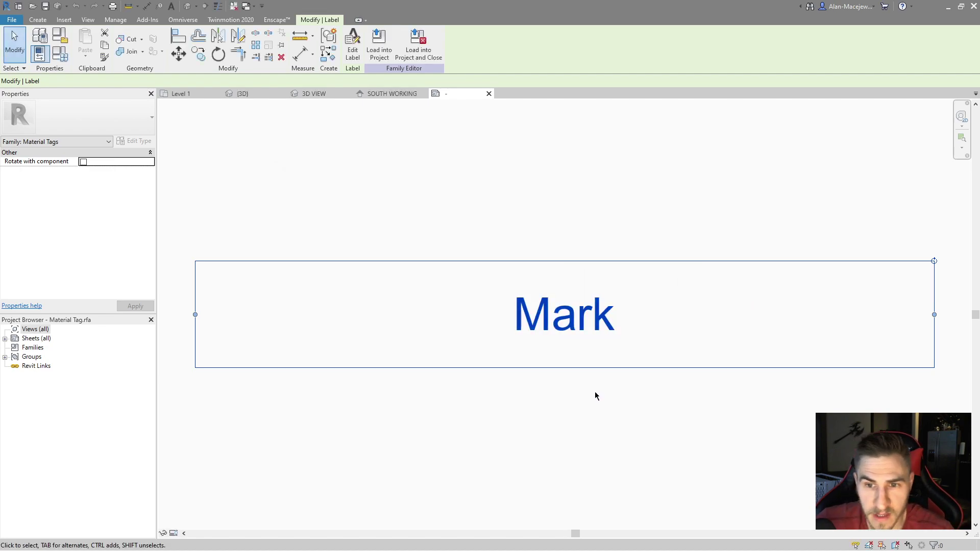
Start adding a shared parameter to the tag label and create the shared parameter file Shared.txt in the Sample Projects folder
{"action": "left_click", "coordinate": [353, 45]}
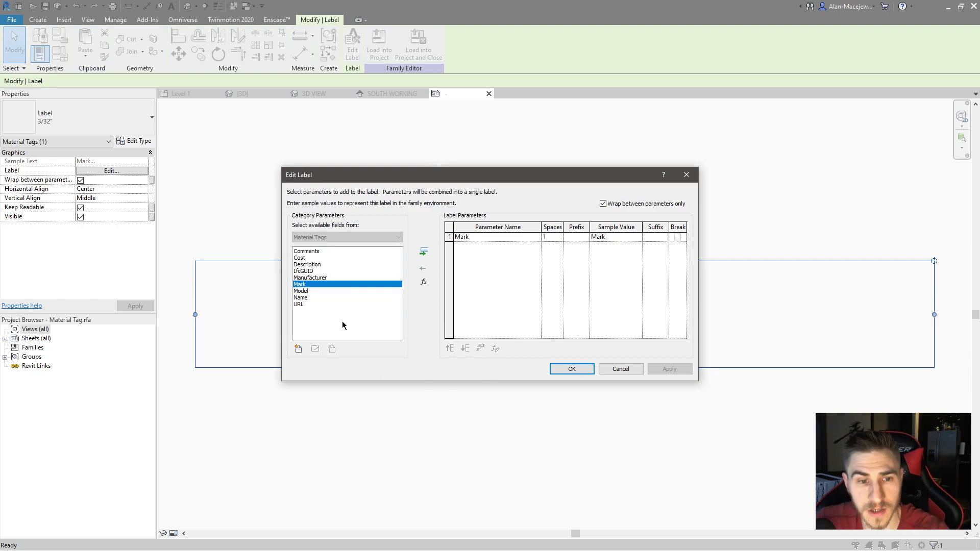
{"action": "left_click", "coordinate": [299, 350]}
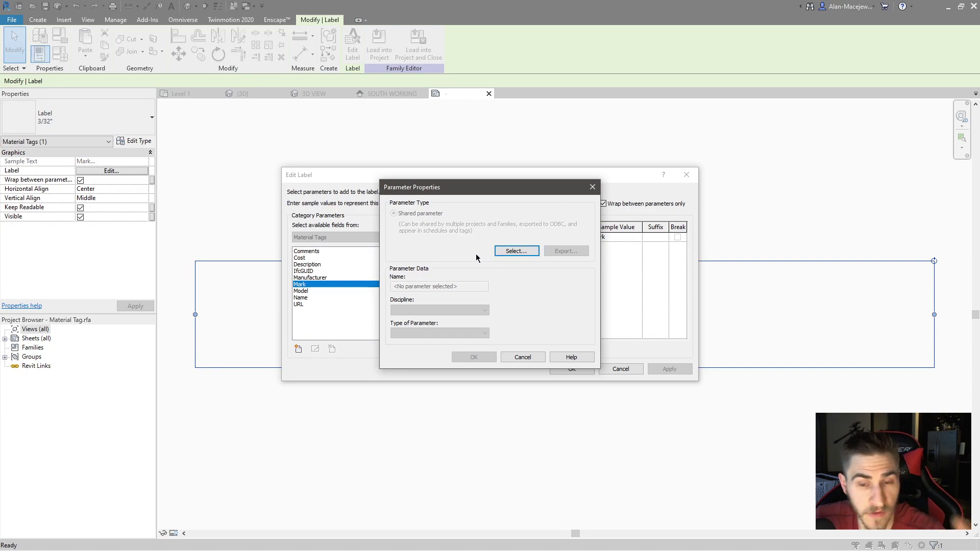
{"action": "left_click", "coordinate": [513, 251]}
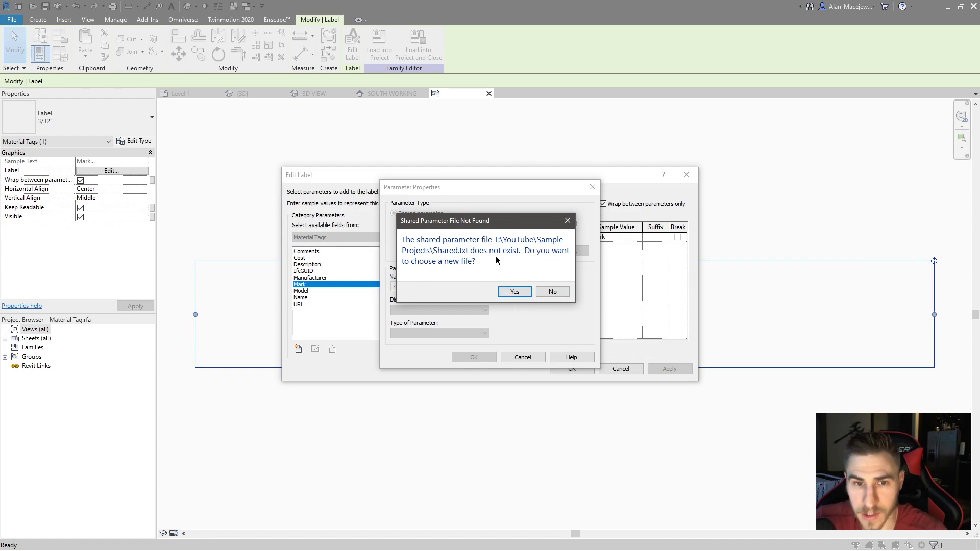
{"action": "left_click", "coordinate": [553, 292]}
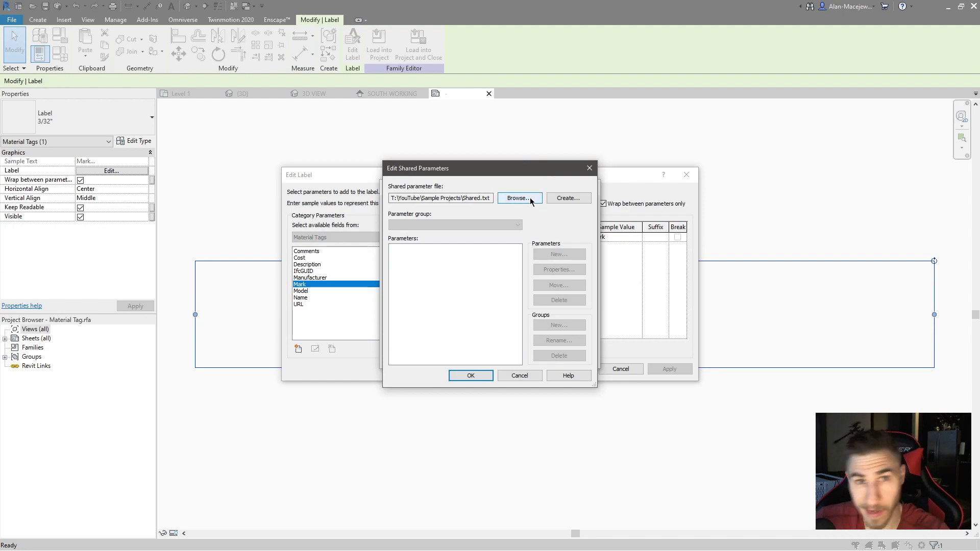
{"action": "left_click", "coordinate": [557, 199]}
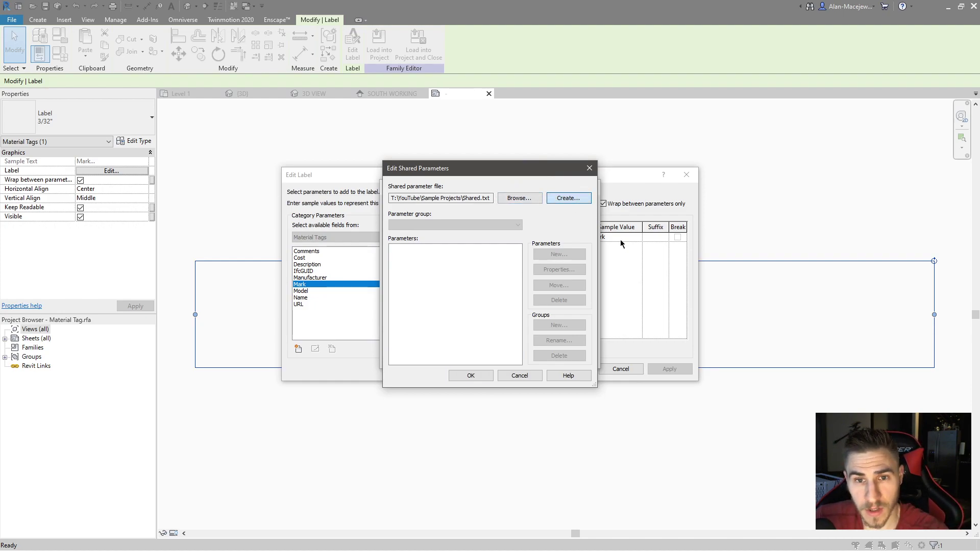
{"action": "left_click", "coordinate": [652, 428]}
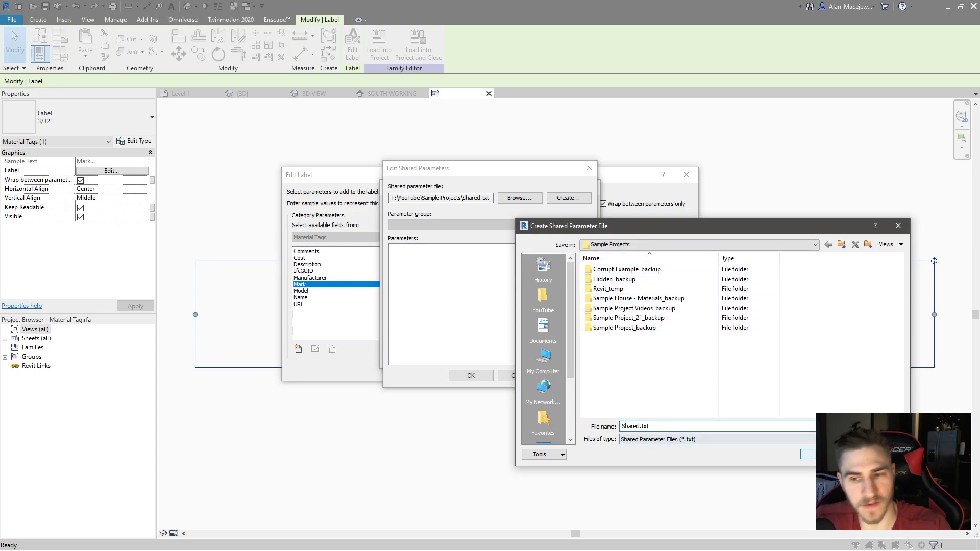
{"action": "key", "text": "Return"}
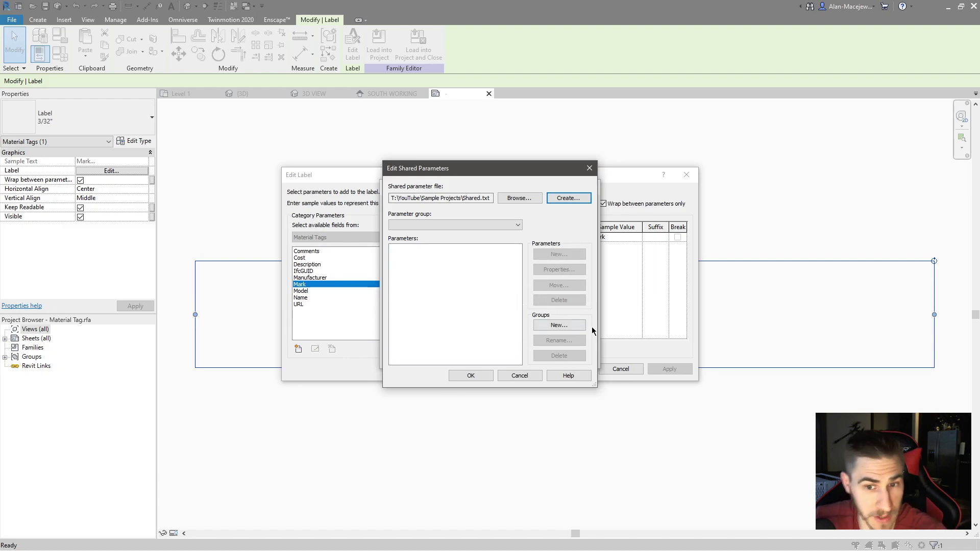
Create a shared parameter group named Materials and make it the active group
{"action": "left_click", "coordinate": [558, 325]}
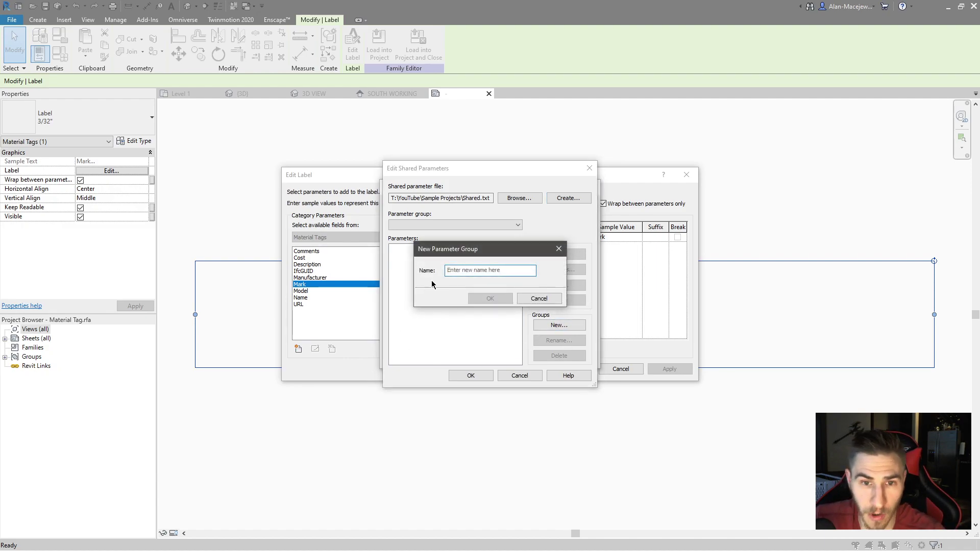
{"action": "type", "text": "Matier"}
{"action": "type", "text": "erials"}
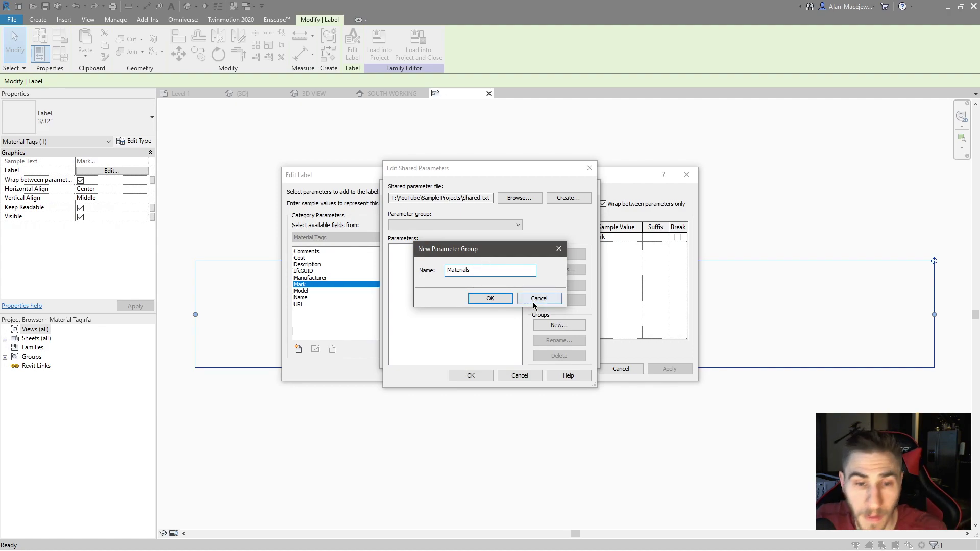
{"action": "left_click", "coordinate": [489, 301]}
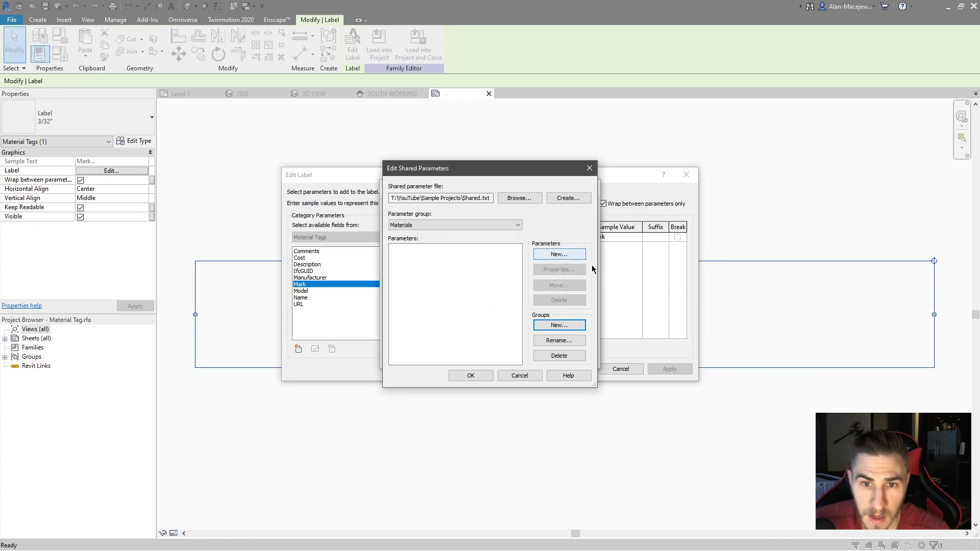
{"action": "left_click", "coordinate": [418, 225]}
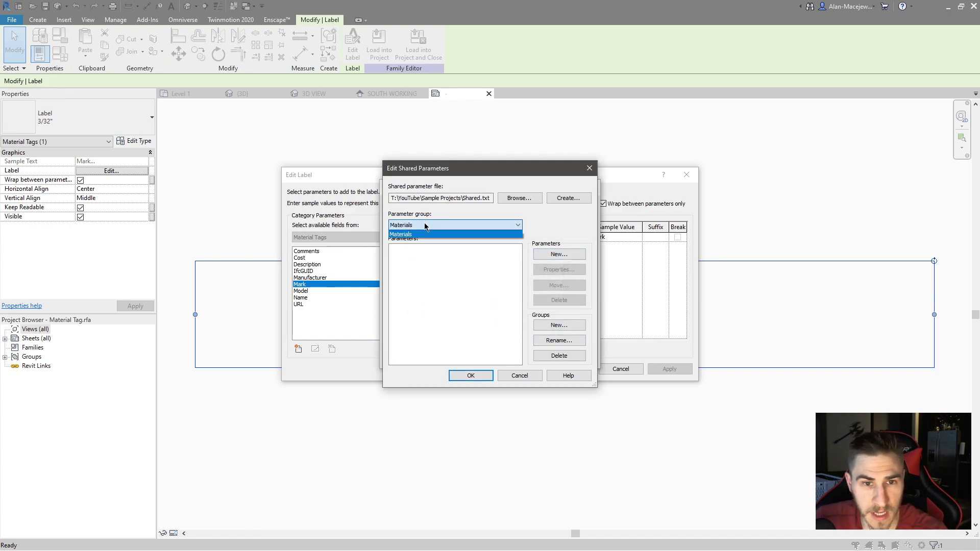
{"action": "left_click", "coordinate": [414, 235]}
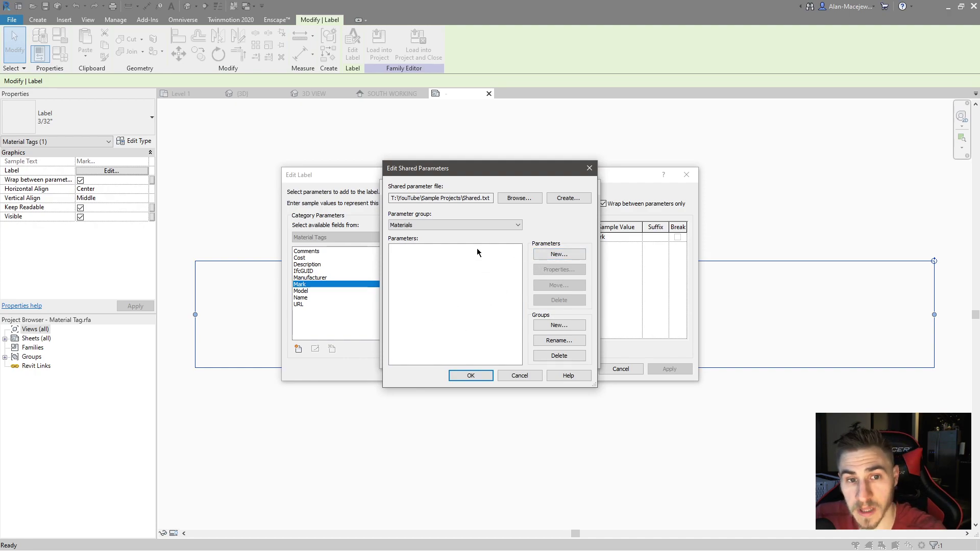
Create a shared parameter named Elevation Notes in the Materials group, with discipline Common and type Text
{"action": "left_click", "coordinate": [558, 254]}
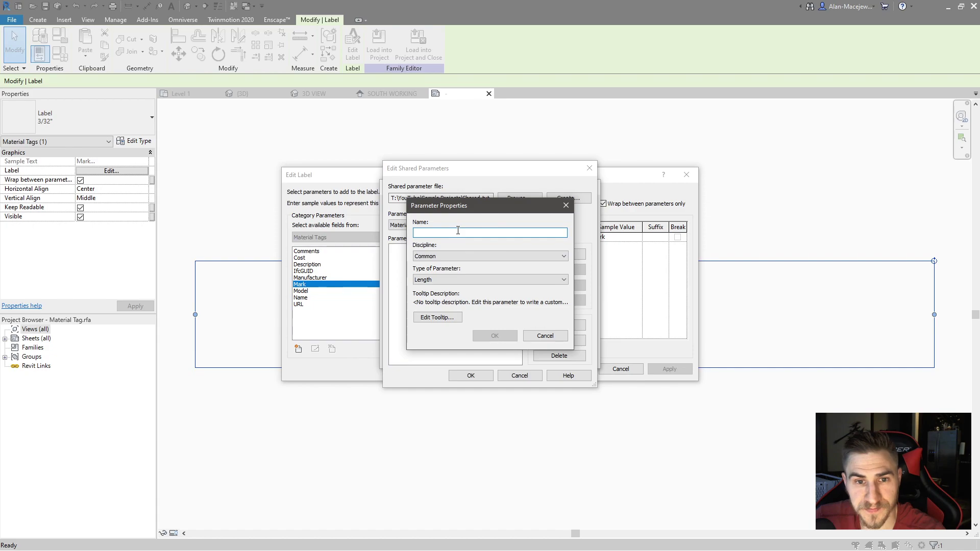
{"action": "type", "text": "El"}
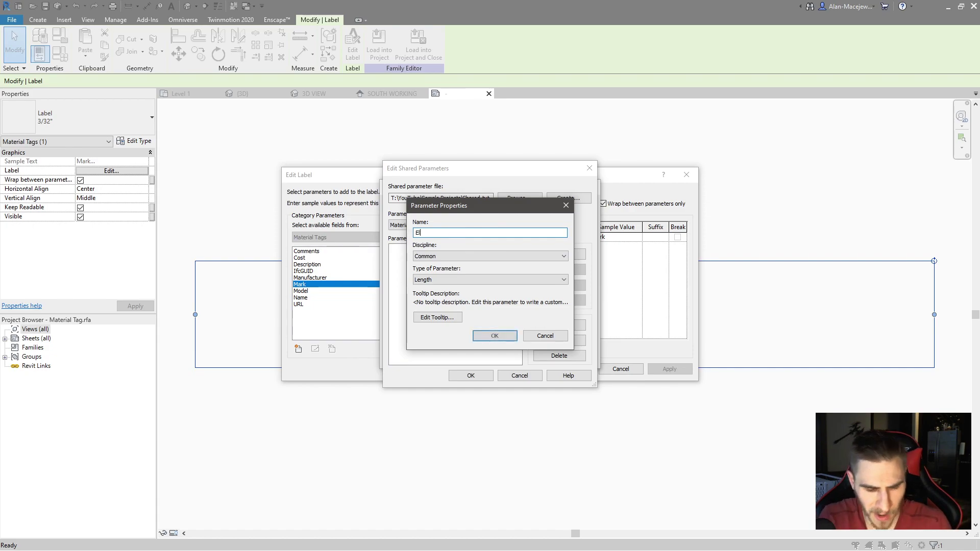
{"action": "type", "text": "evation Notes"}
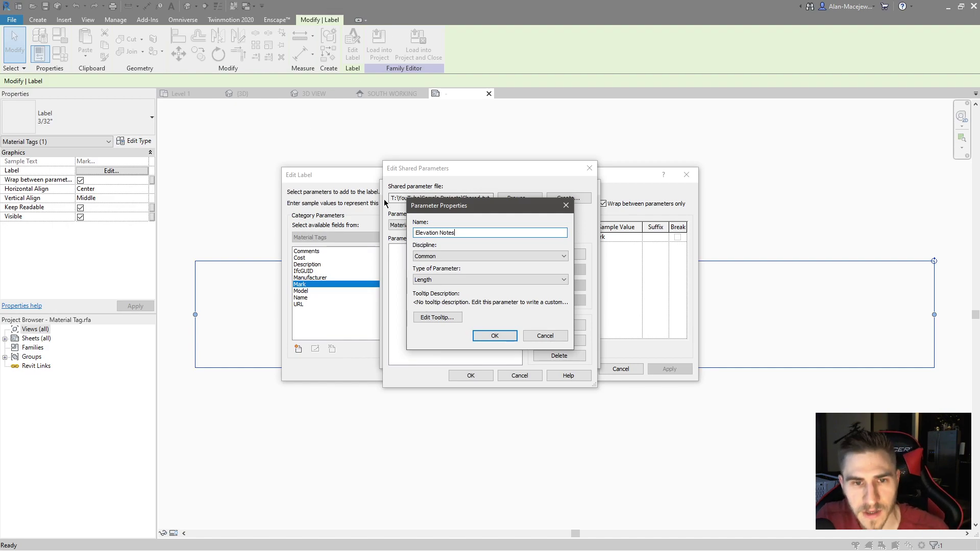
{"action": "left_click", "coordinate": [485, 256]}
{"action": "left_click", "coordinate": [457, 256]}
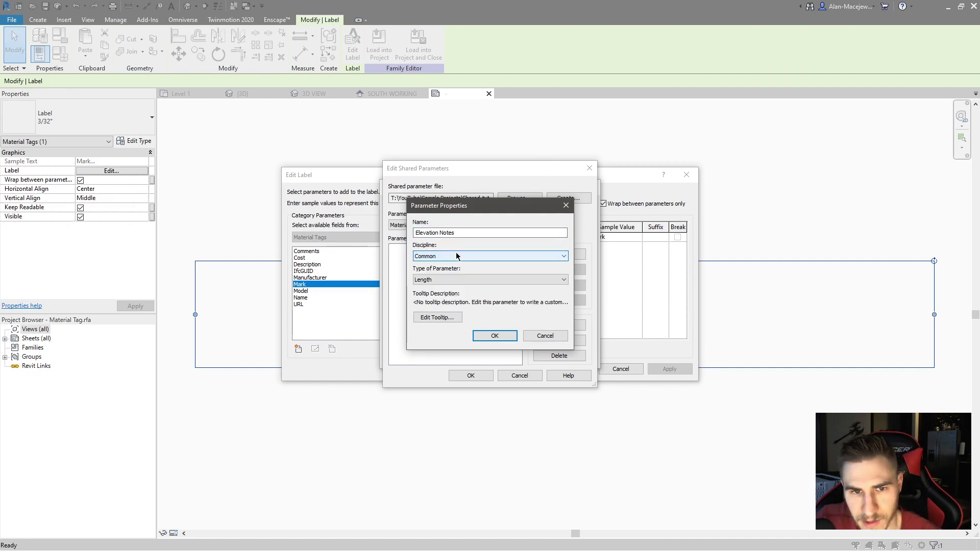
{"action": "left_click", "coordinate": [426, 278]}
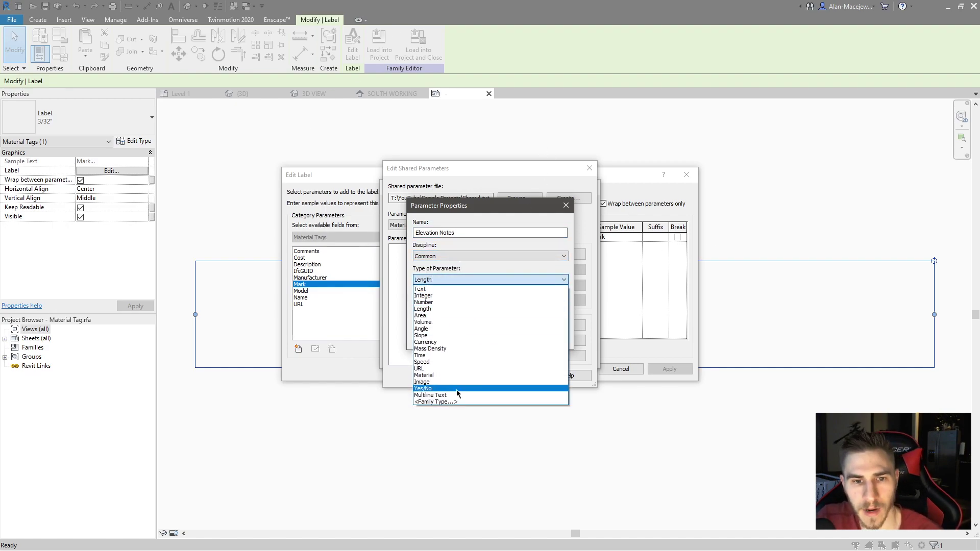
{"action": "left_click", "coordinate": [422, 289]}
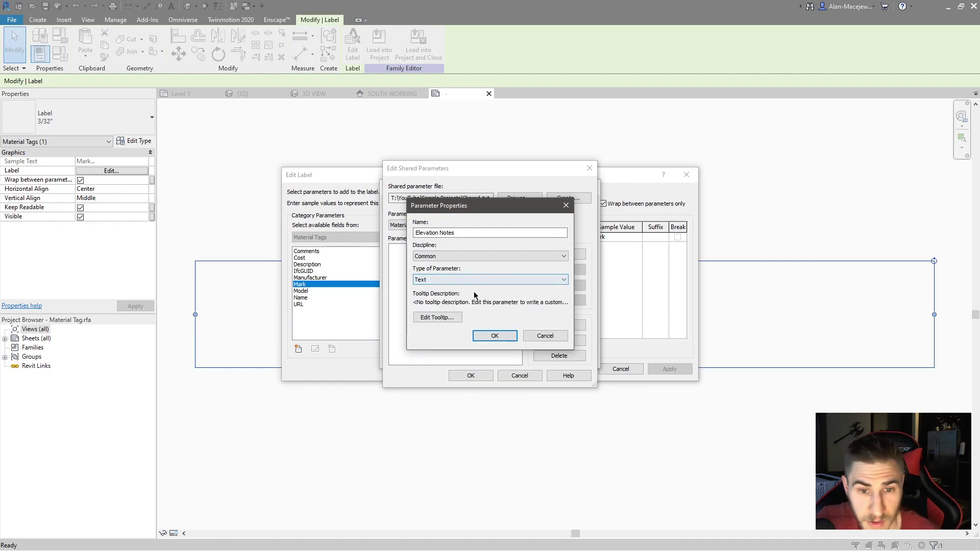
{"action": "left_click", "coordinate": [506, 336]}
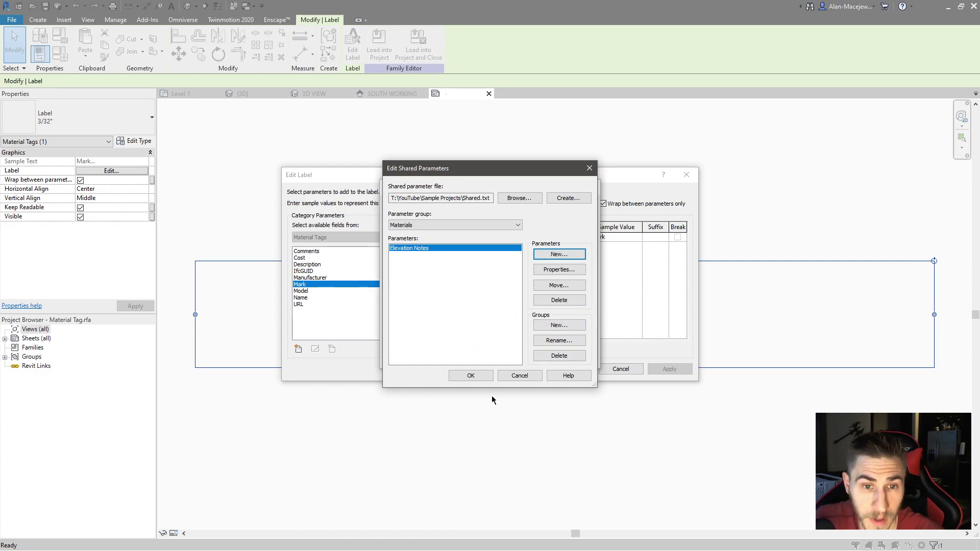
Choose the Elevation Notes shared parameter for the material tag and add it to the label's parameters
{"action": "left_click", "coordinate": [467, 376]}
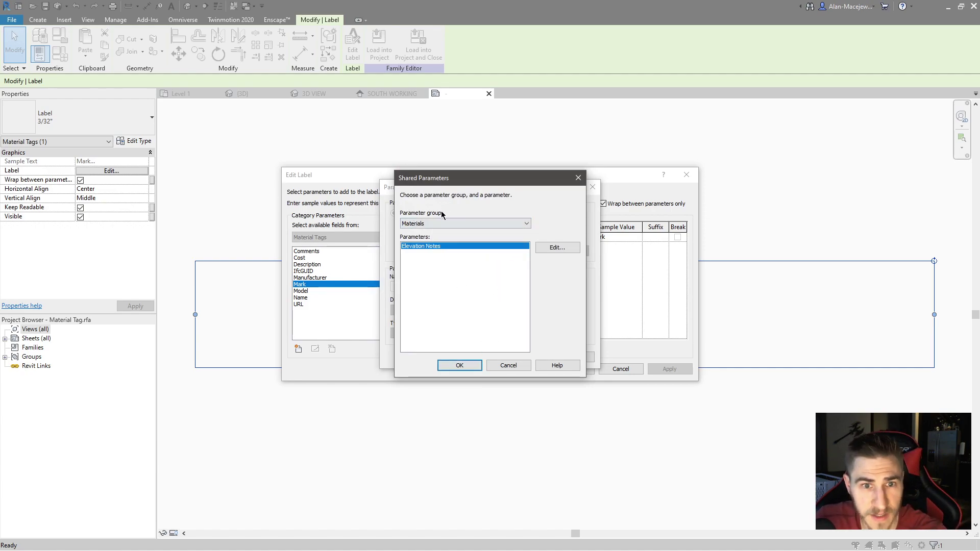
{"action": "left_click", "coordinate": [462, 365]}
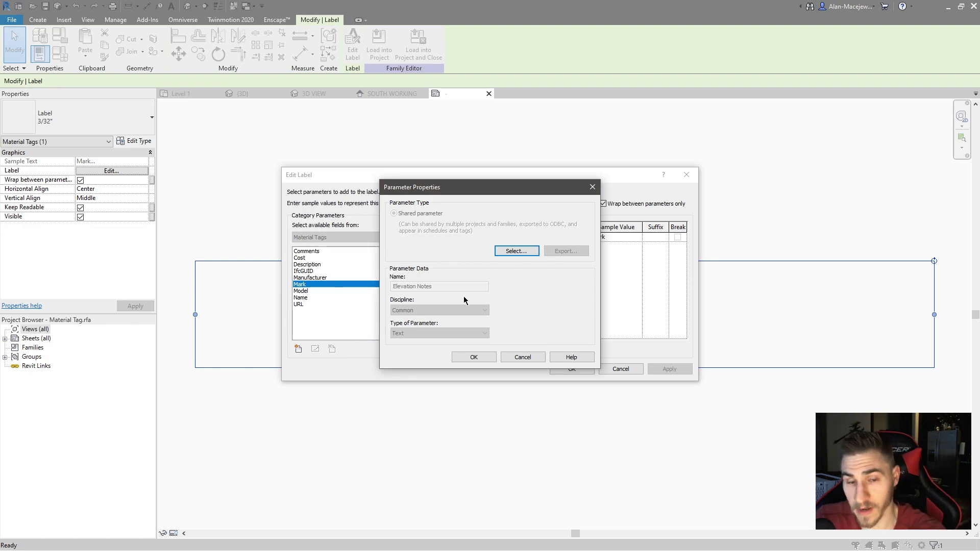
{"action": "left_click", "coordinate": [474, 357]}
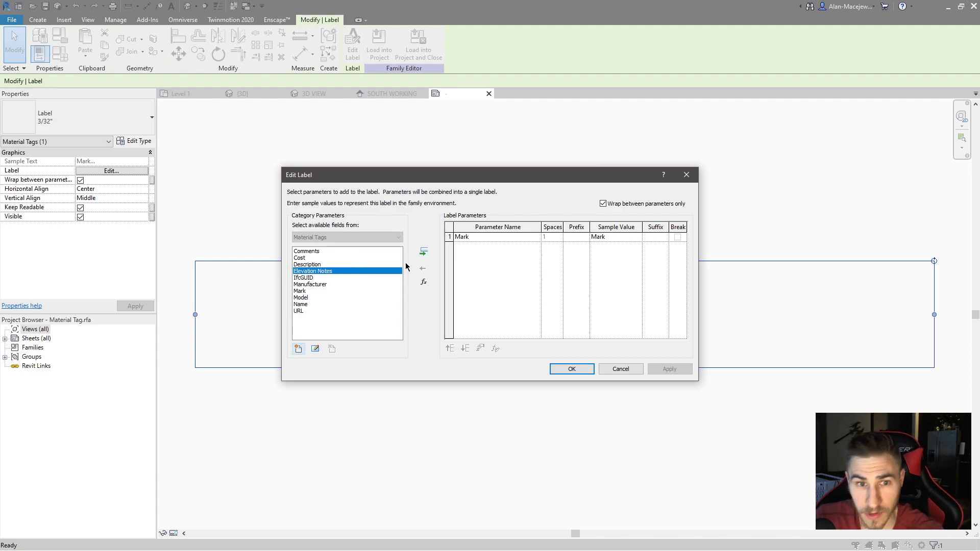
{"action": "left_click", "coordinate": [423, 251]}
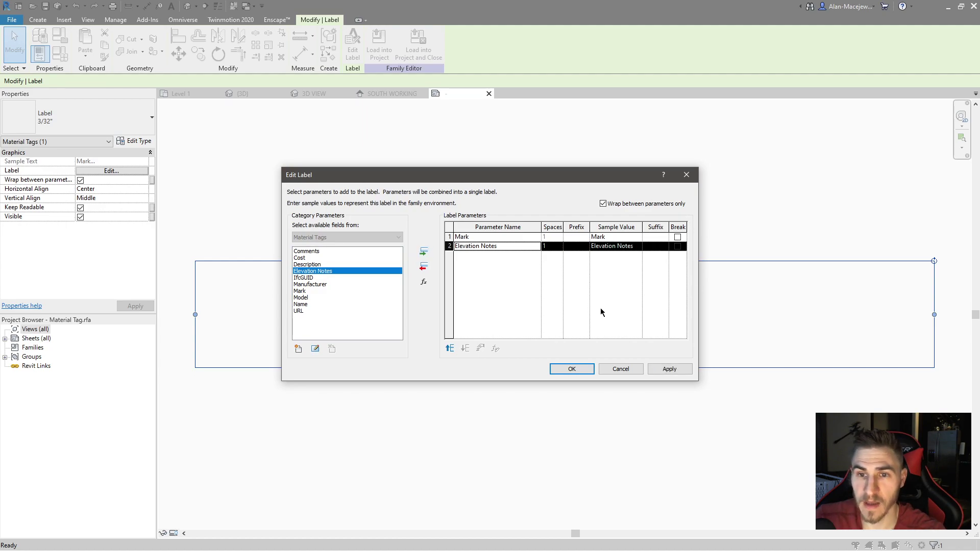
Give the Mark parameter a comma suffix and a line break after it in the tag label, and accept the label
{"action": "left_click", "coordinate": [678, 237]}
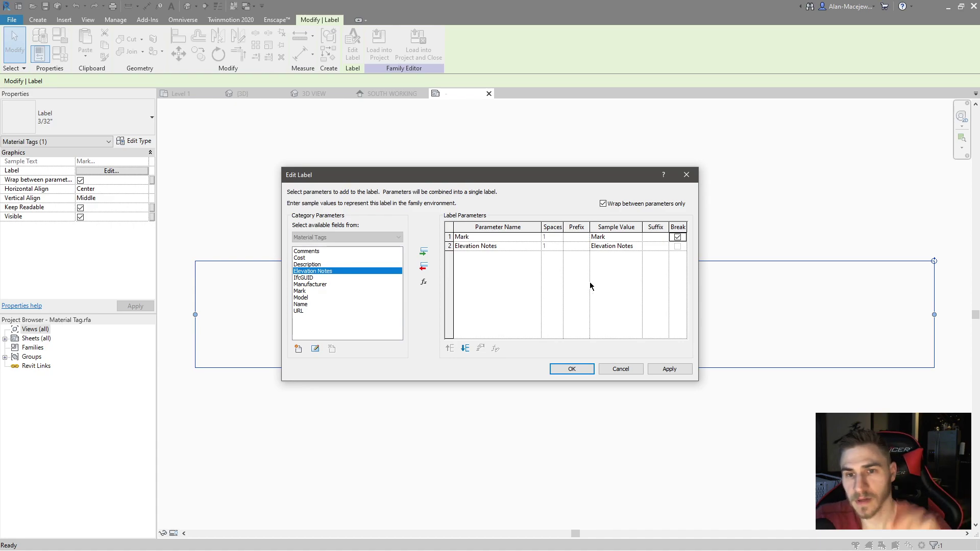
{"action": "left_click", "coordinate": [661, 236]}
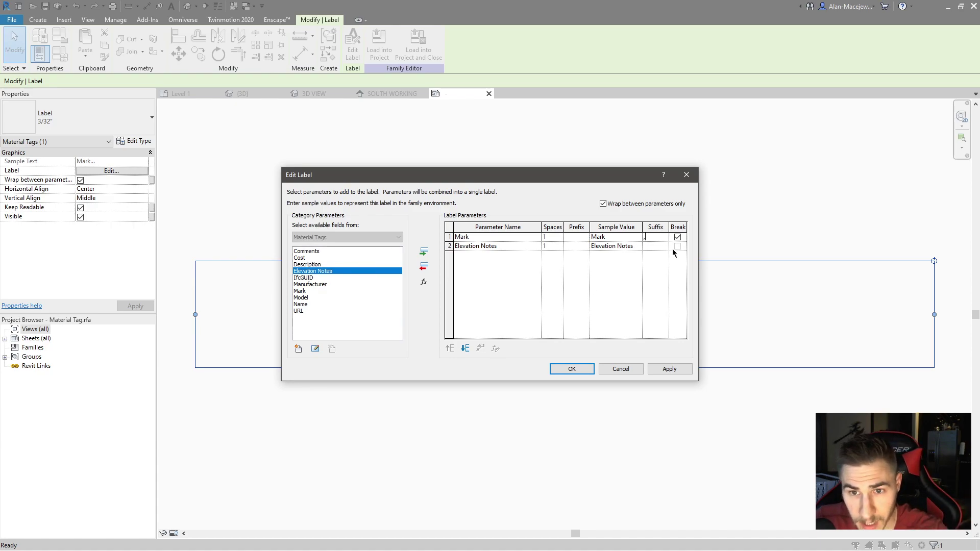
{"action": "type", "text": ","}
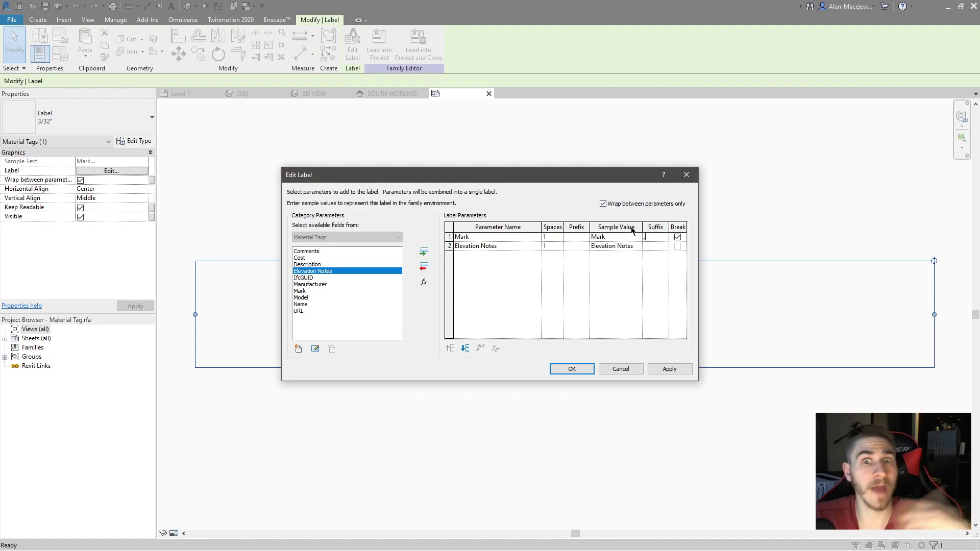
{"action": "left_click", "coordinate": [573, 368]}
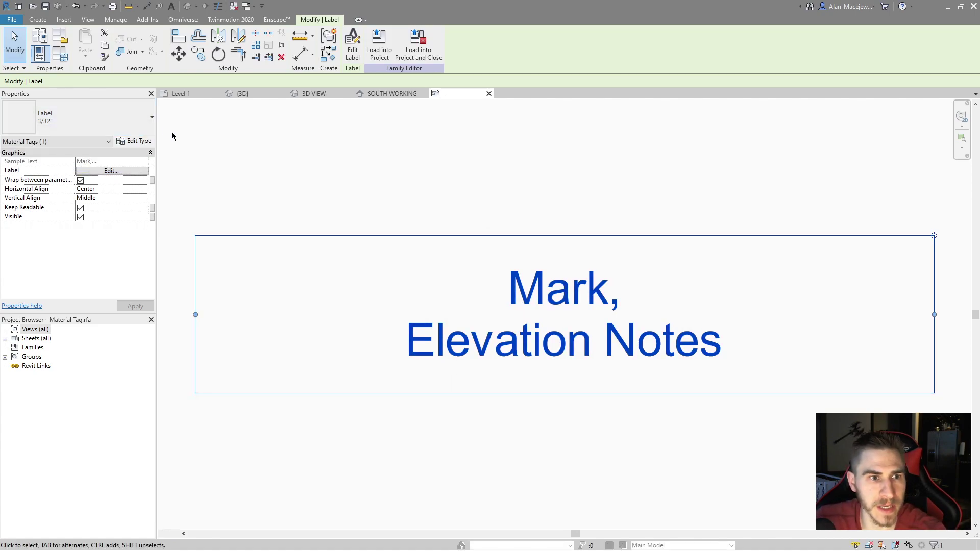
Set the tag label's horizontal alignment to Left and deselect the label
{"action": "left_click", "coordinate": [139, 141]}
{"action": "key", "text": "Escape"}
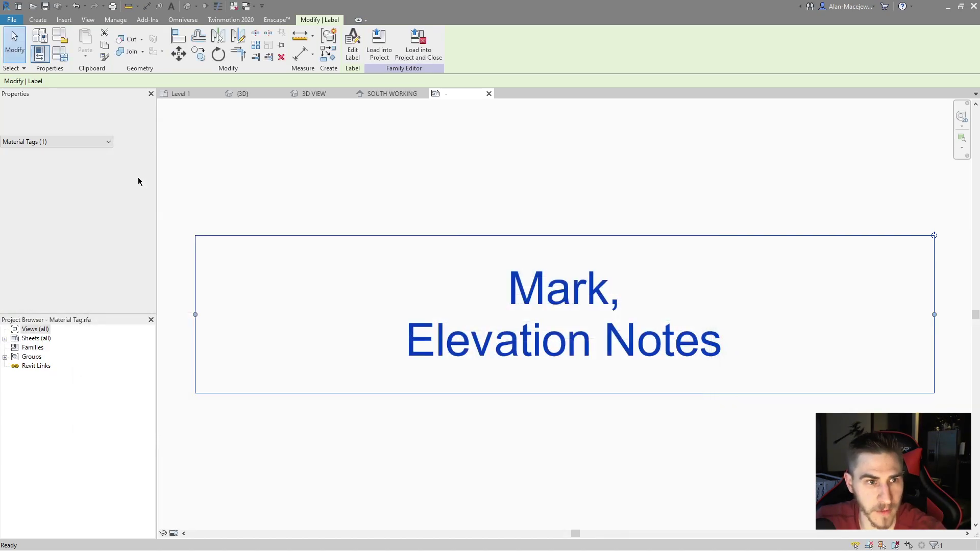
{"action": "left_click", "coordinate": [144, 198]}
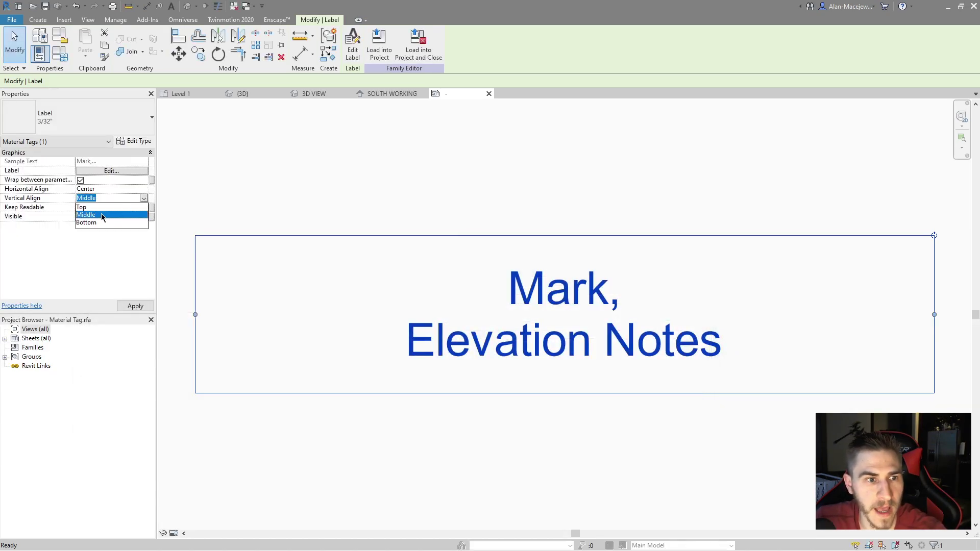
{"action": "left_click", "coordinate": [150, 188]}
{"action": "left_click", "coordinate": [144, 191]}
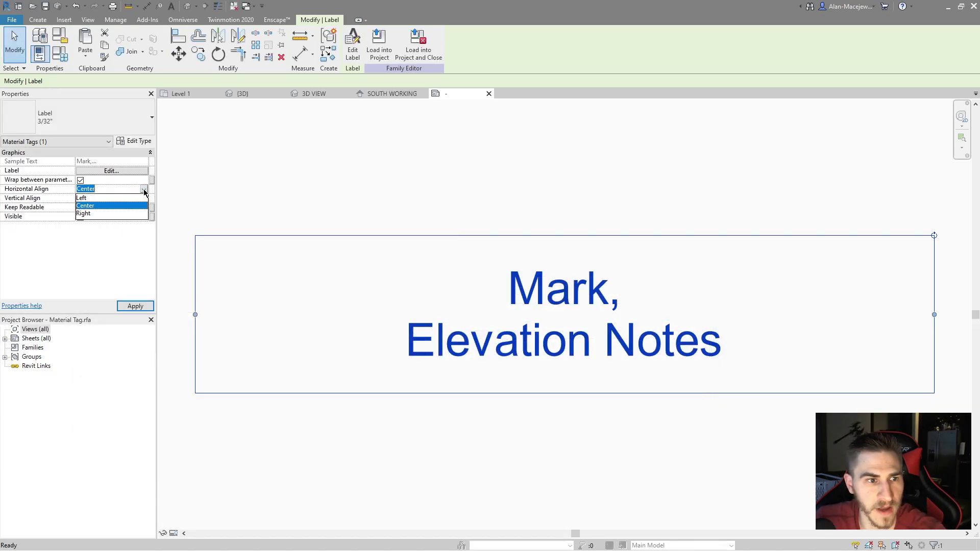
{"action": "left_click", "coordinate": [84, 197]}
{"action": "middle_click_drag", "start_coordinate": [473, 201], "coordinate": [507, 216]}
{"action": "left_click", "coordinate": [507, 216]}
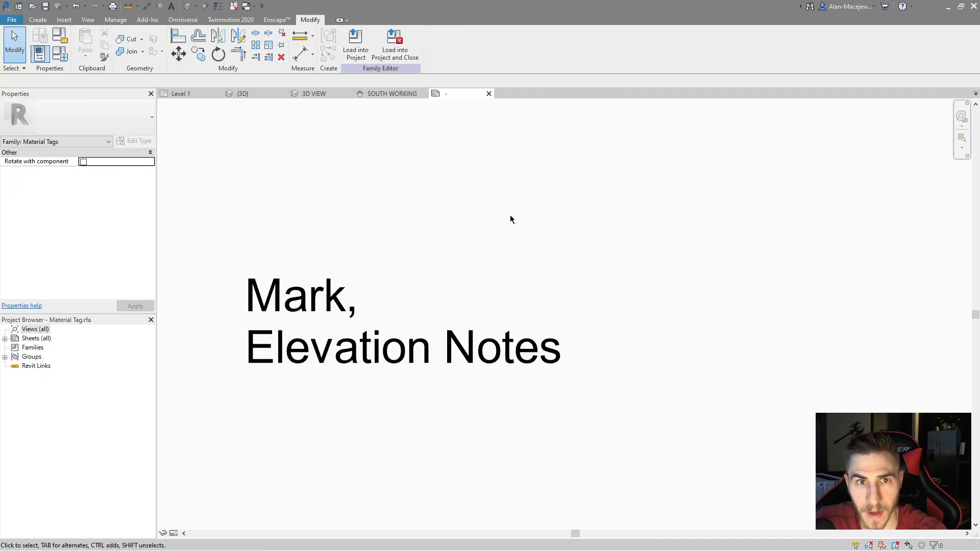
Load the edited material tag into the Sample House - Materials project, overwriting the existing version
{"action": "left_click", "coordinate": [356, 45]}
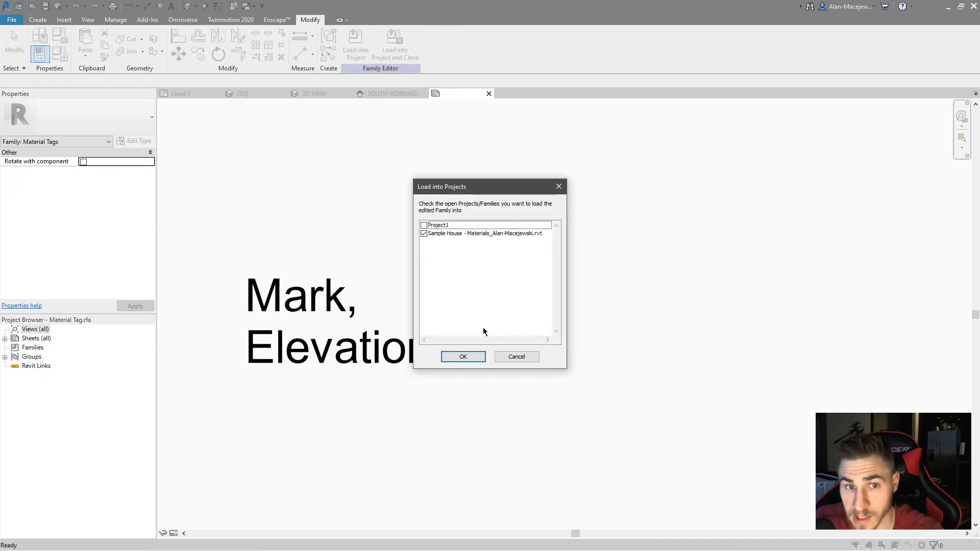
{"action": "left_click", "coordinate": [479, 357]}
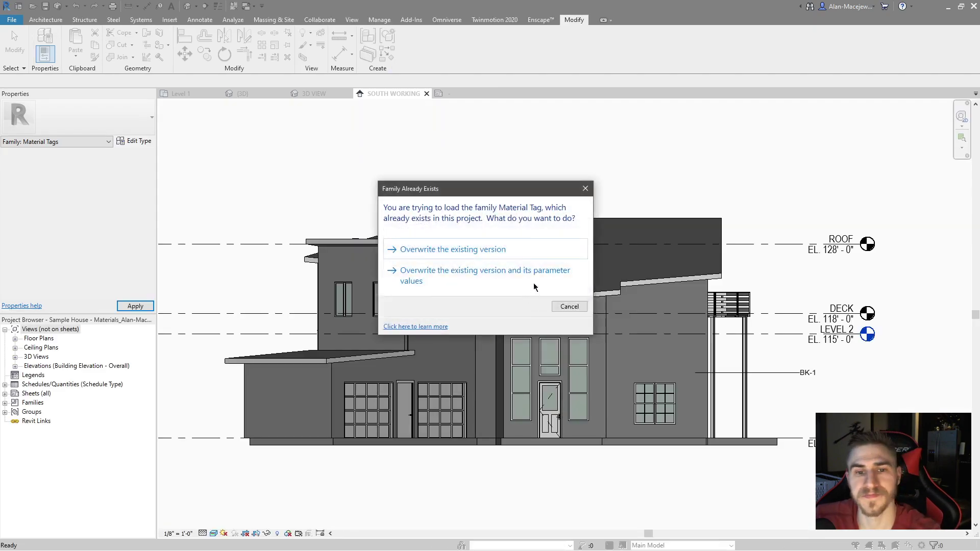
{"action": "left_click", "coordinate": [513, 250]}
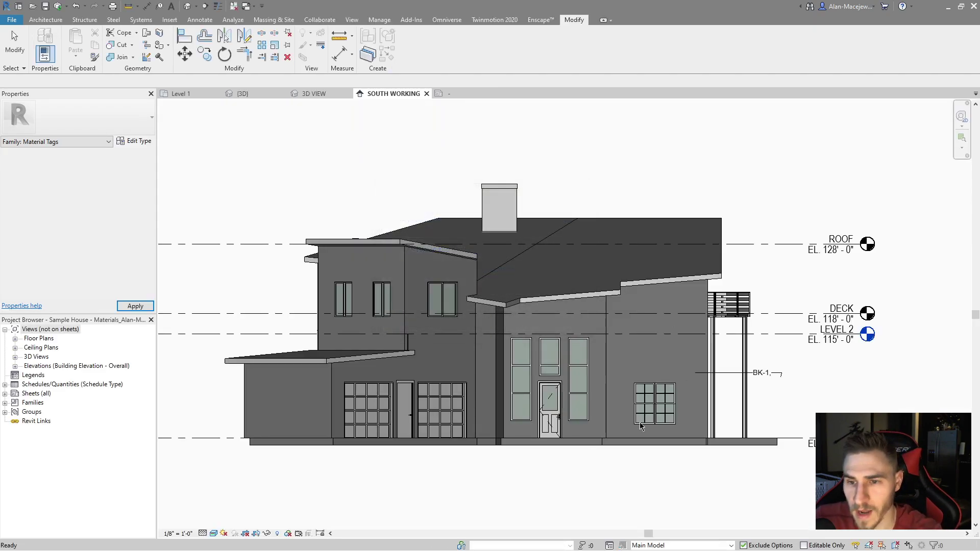
Move the BK-1 material tag out beneath the level labels and pull its leader elbow back between the wall and the tag text
{"action": "left_click", "coordinate": [779, 374]}
{"action": "left_click_drag", "start_coordinate": [780, 374], "coordinate": [836, 375]}
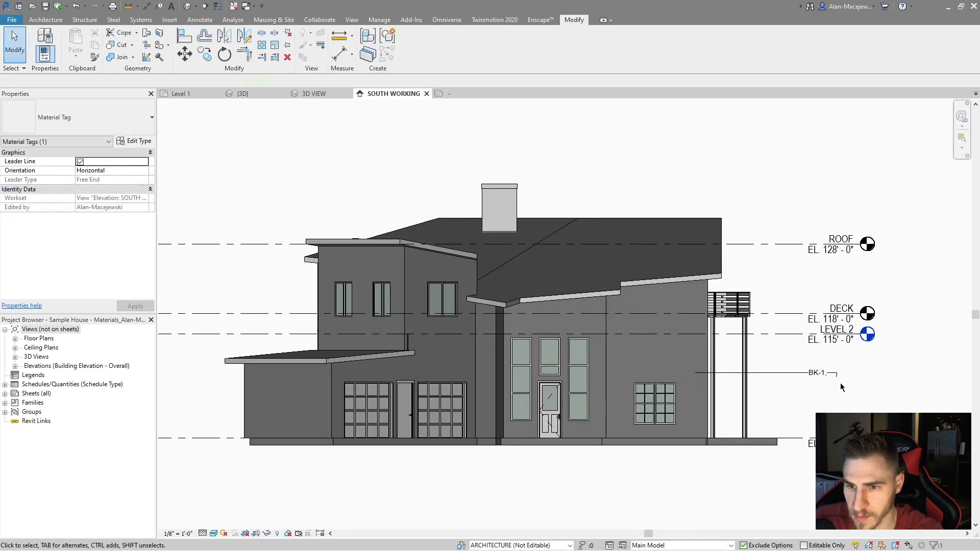
{"action": "scroll", "coordinate": [839, 390], "scroll_direction": "up", "scroll_amount": 3}
{"action": "left_click", "coordinate": [830, 372]}
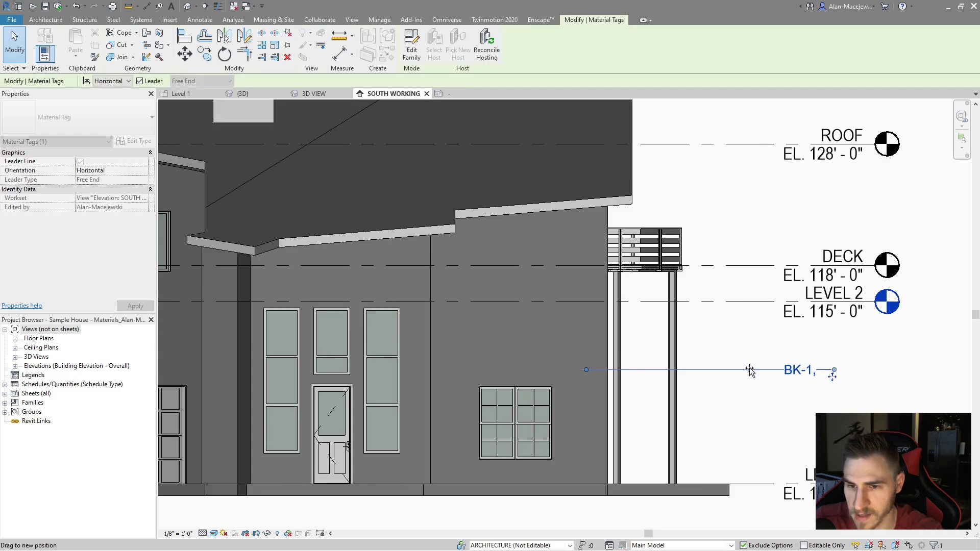
{"action": "scroll", "coordinate": [817, 381], "scroll_direction": "down", "scroll_amount": 2}
{"action": "key", "text": "Escape"}
{"action": "scroll", "coordinate": [823, 383], "scroll_direction": "up", "scroll_amount": 3}
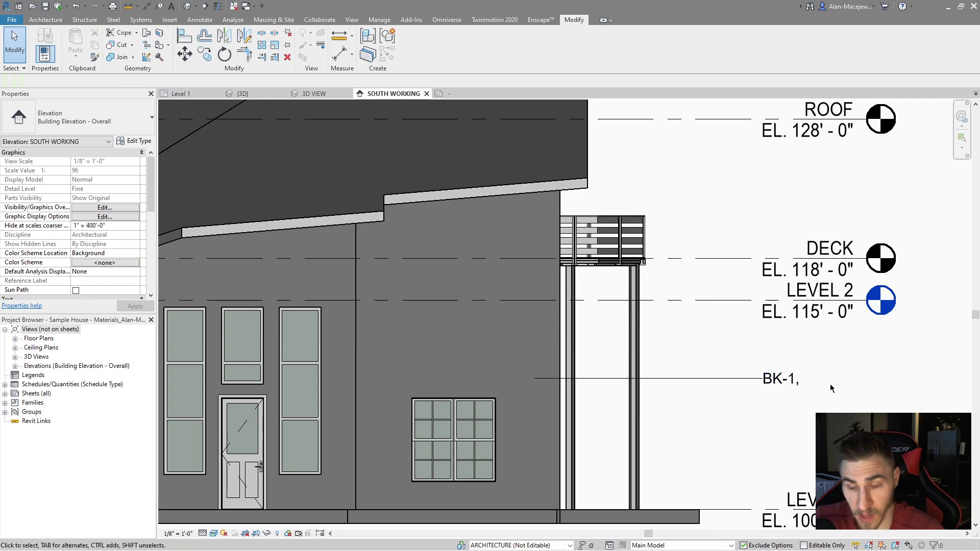
{"action": "scroll", "coordinate": [830, 386], "scroll_direction": "down", "scroll_amount": 2}
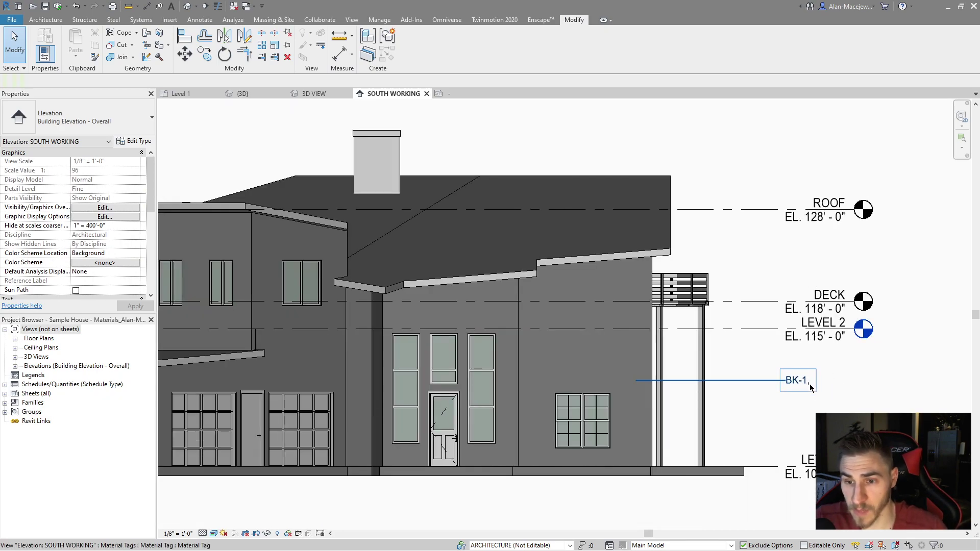
Inspect the Mark and Elevation Notes parameter values of the BK-1 material tag
{"action": "left_click", "coordinate": [797, 389]}
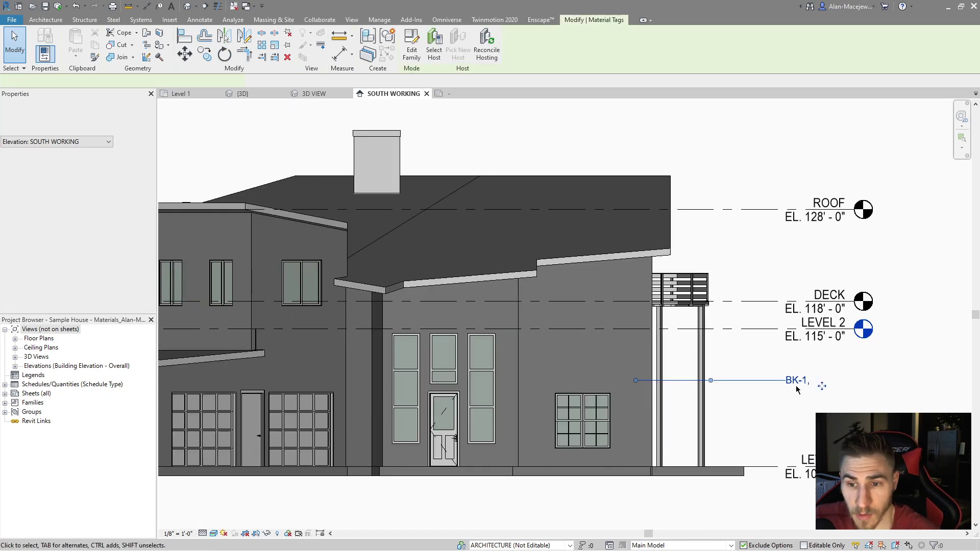
{"action": "left_click", "coordinate": [799, 381]}
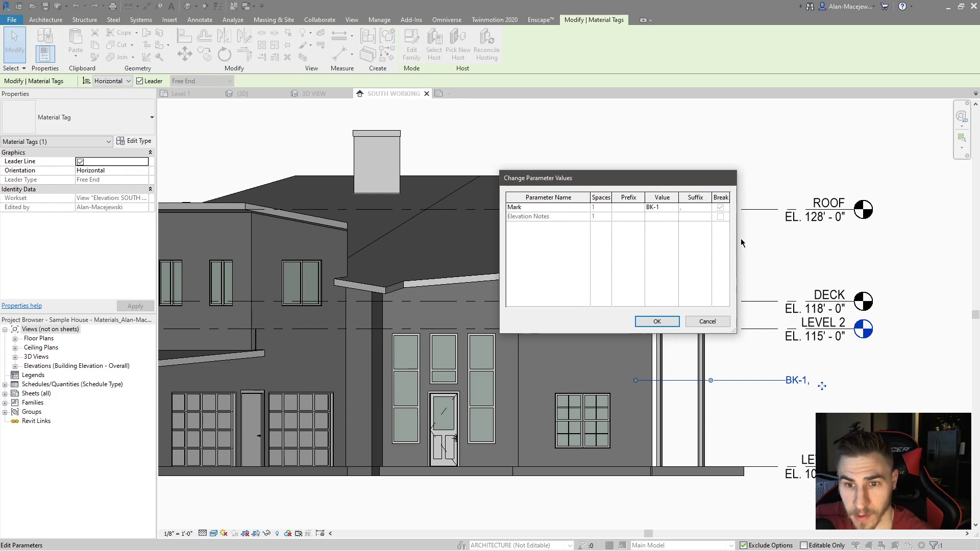
{"action": "left_click", "coordinate": [657, 321]}
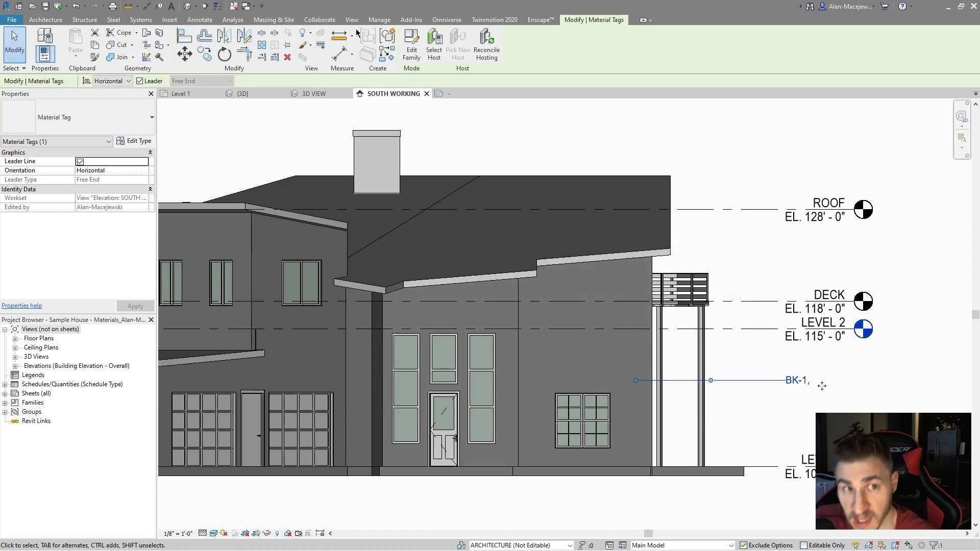
Open the project's material browser and examine the custom material parameters for Elevation Notes
{"action": "left_click", "coordinate": [379, 19]}
{"action": "left_click", "coordinate": [44, 45]}
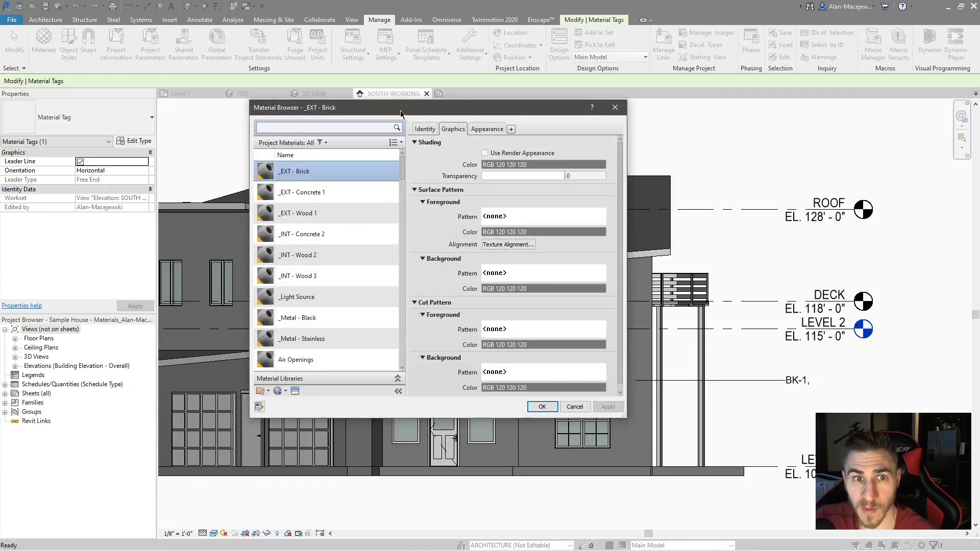
{"action": "left_click_drag", "start_coordinate": [403, 111], "coordinate": [410, 90]}
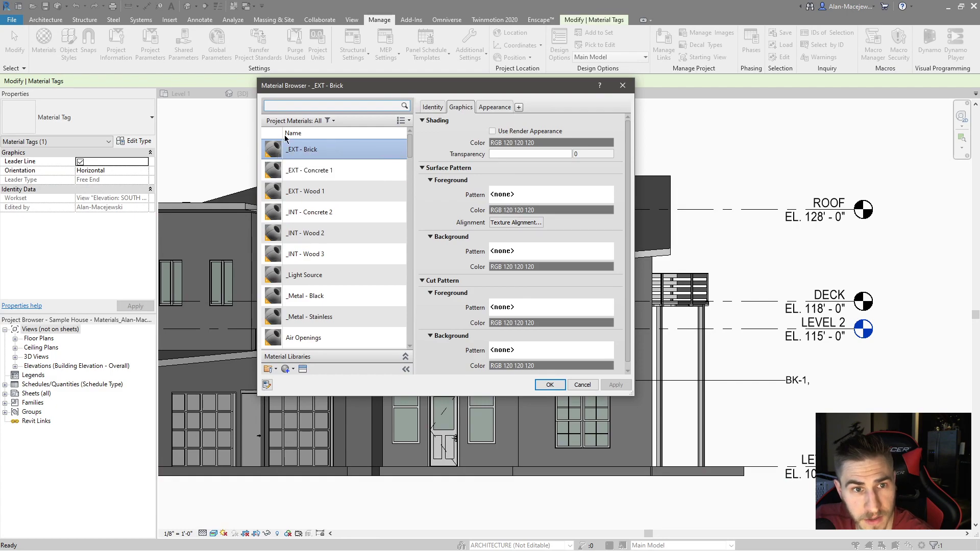
{"action": "left_click", "coordinate": [268, 385]}
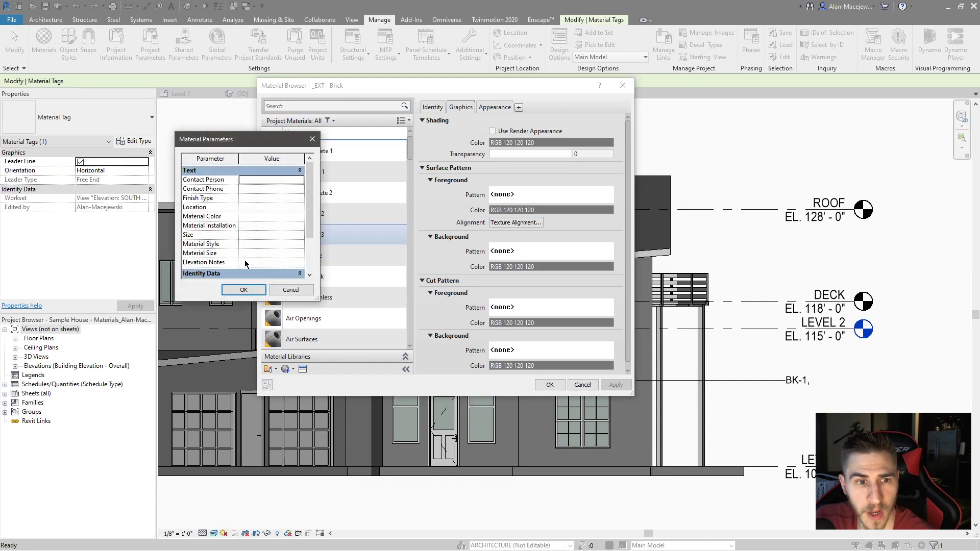
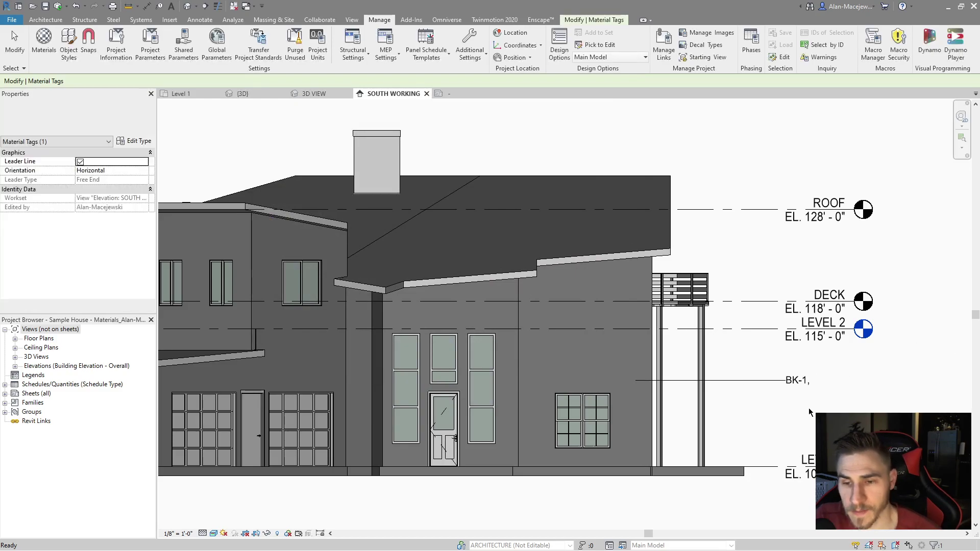
Recheck whether Elevation Notes can be edited from the BK-1 tag's parameter values
{"action": "left_click", "coordinate": [803, 380]}
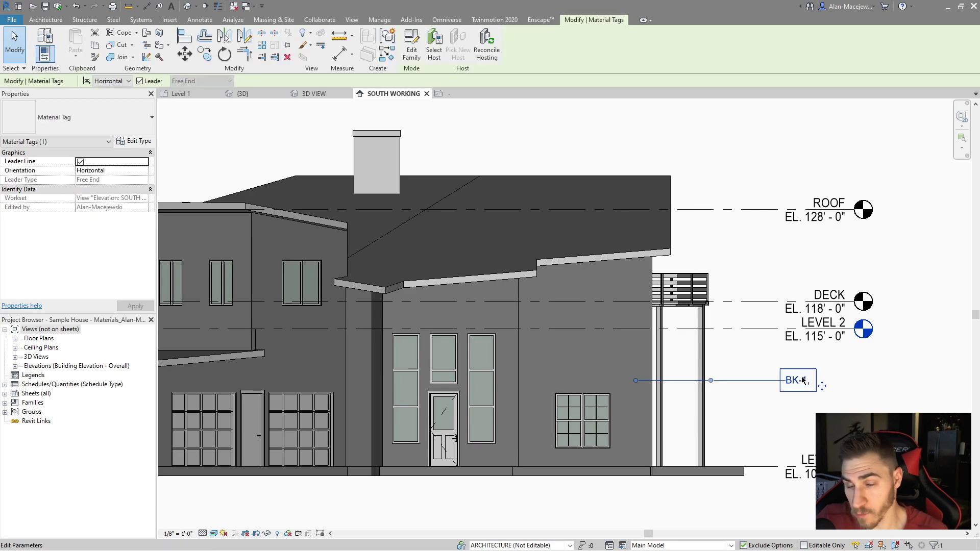
{"action": "left_click", "coordinate": [807, 382]}
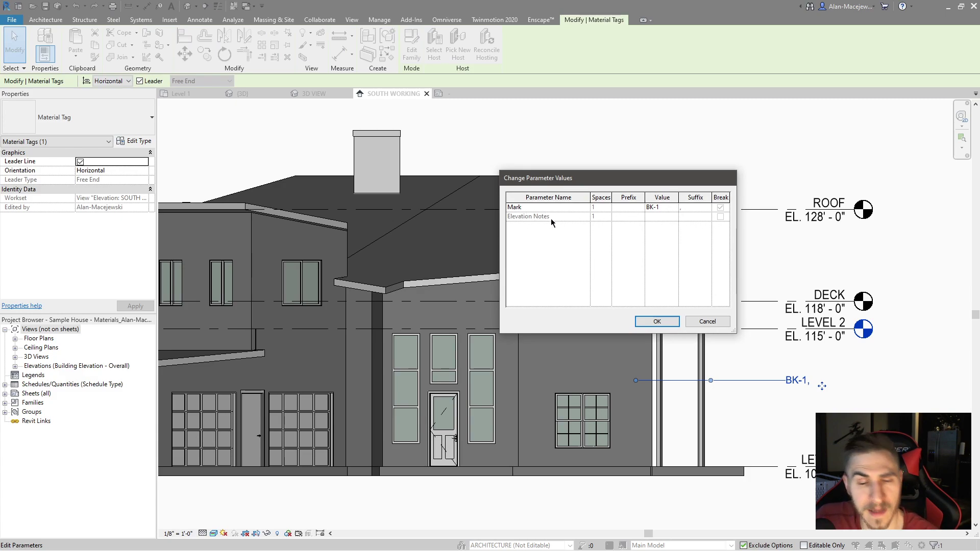
{"action": "left_click", "coordinate": [653, 322]}
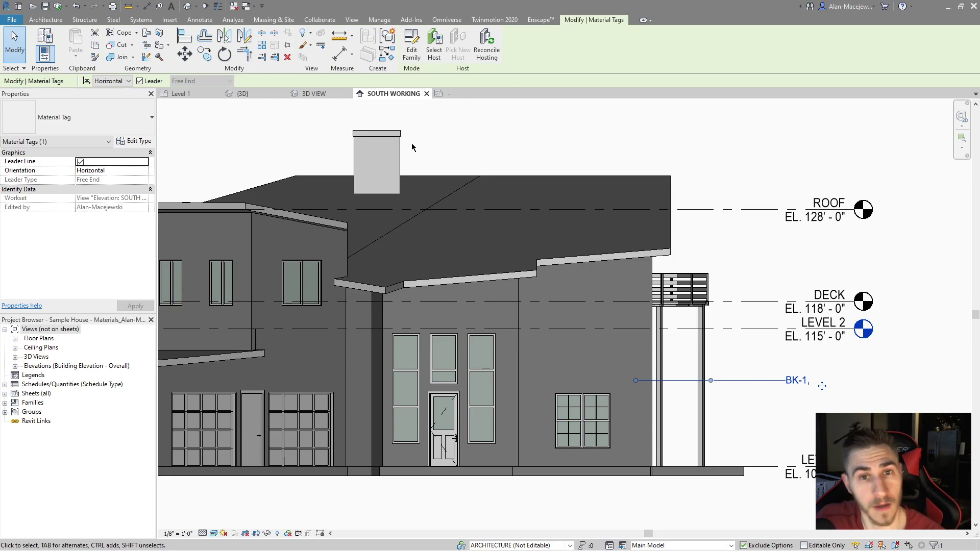
Start a new project parameter based on the shared parameter Elevation Notes from the Materials parameter group
{"action": "left_click", "coordinate": [387, 20]}
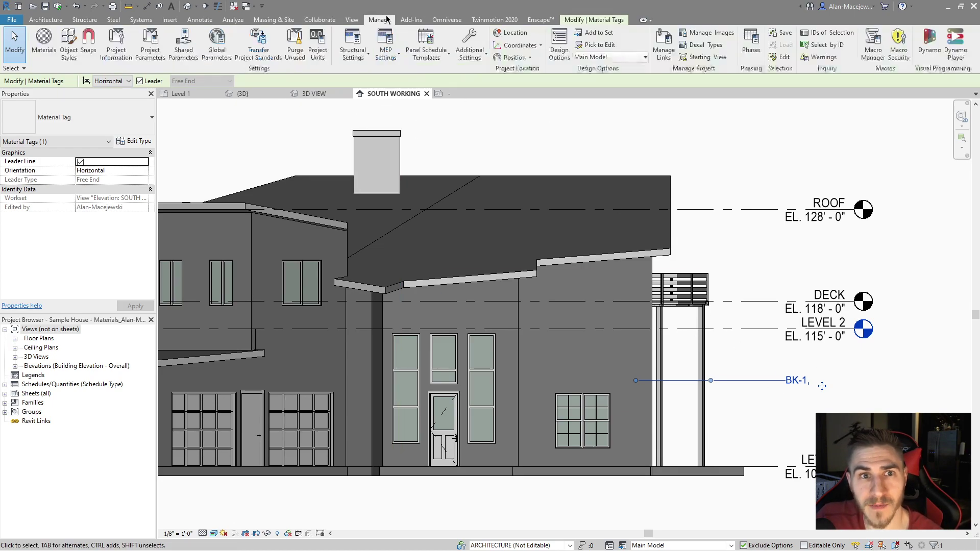
{"action": "left_click", "coordinate": [150, 46]}
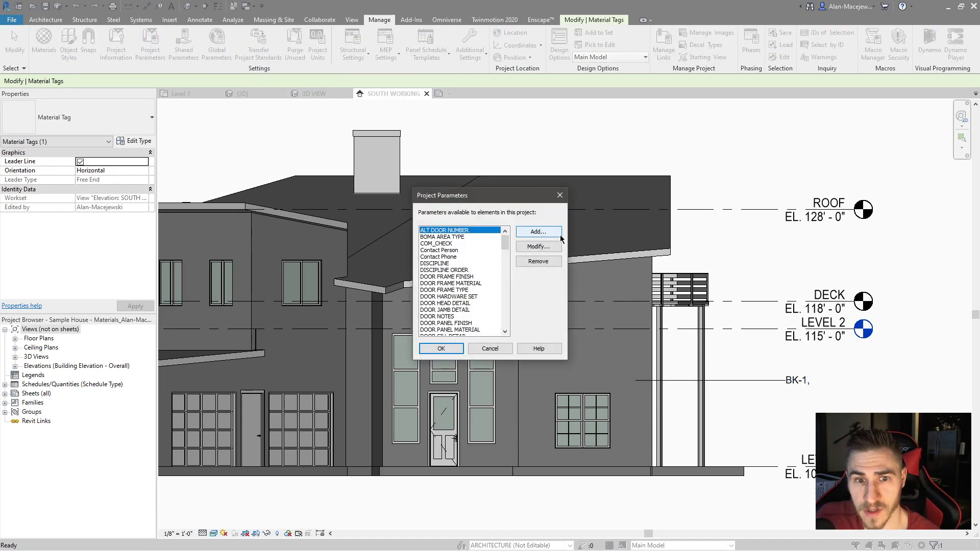
{"action": "left_click", "coordinate": [534, 231]}
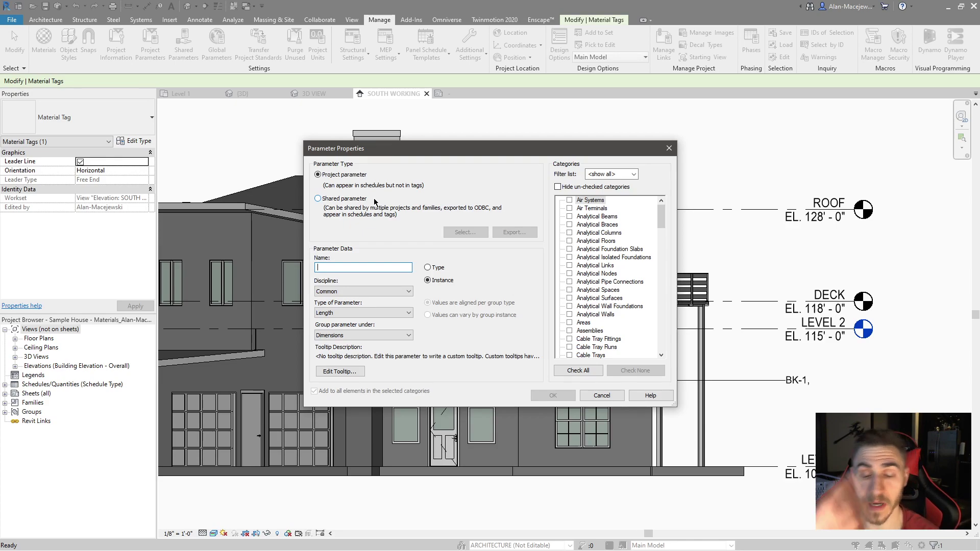
{"action": "left_click", "coordinate": [319, 199]}
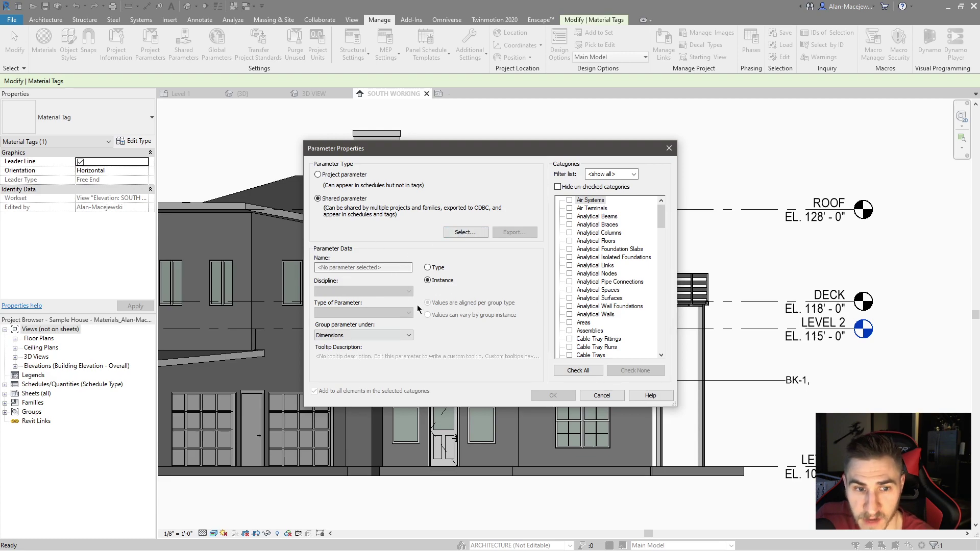
{"action": "left_click", "coordinate": [458, 233]}
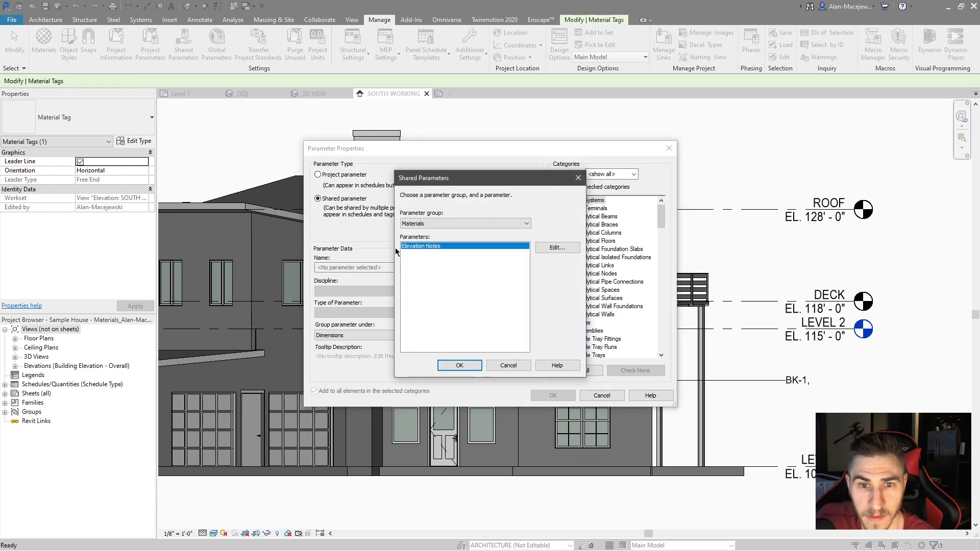
{"action": "left_click", "coordinate": [419, 225]}
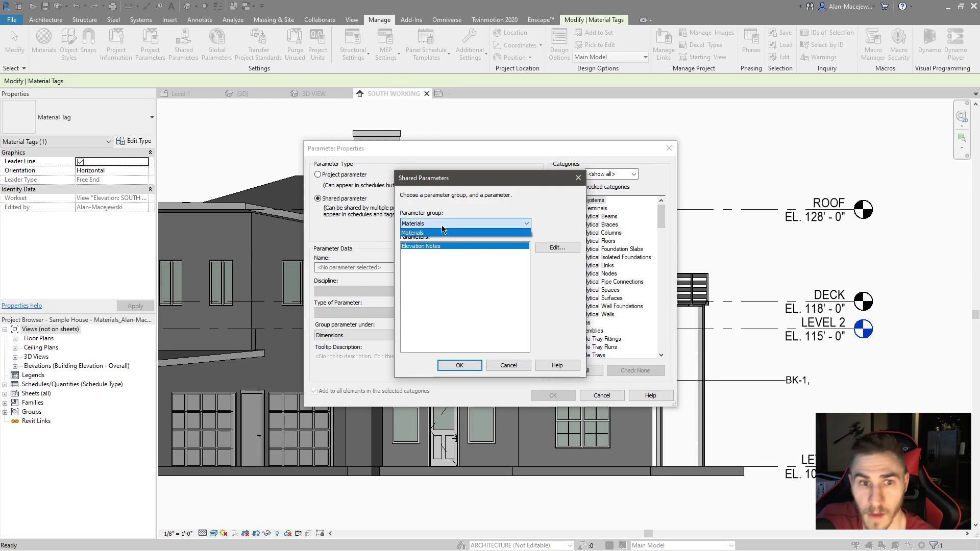
{"action": "left_click", "coordinate": [459, 276]}
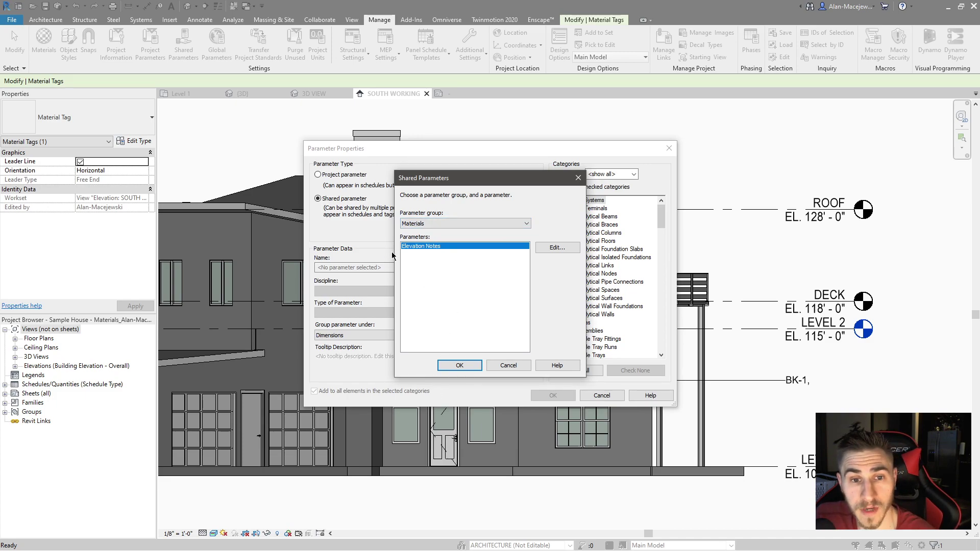
{"action": "left_click", "coordinate": [460, 365]}
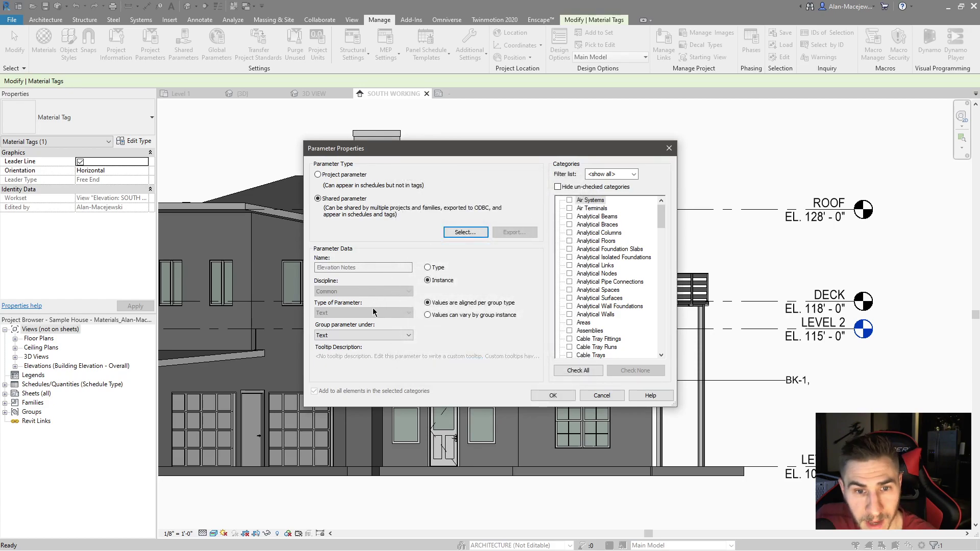
Assign the Elevation Notes instance parameter to the Materials category and add it to the project
{"action": "left_click_drag", "start_coordinate": [660, 230], "coordinate": [666, 297]}
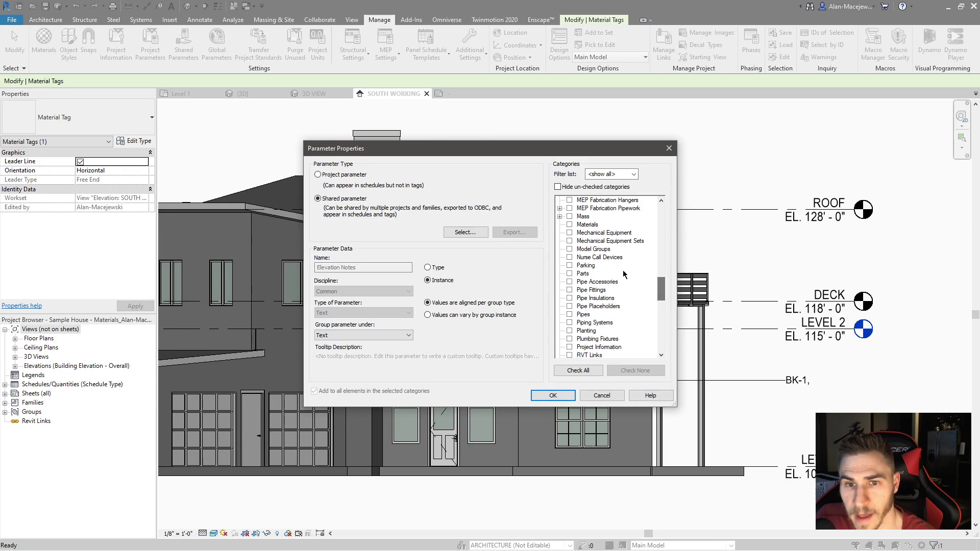
{"action": "left_click", "coordinate": [569, 225]}
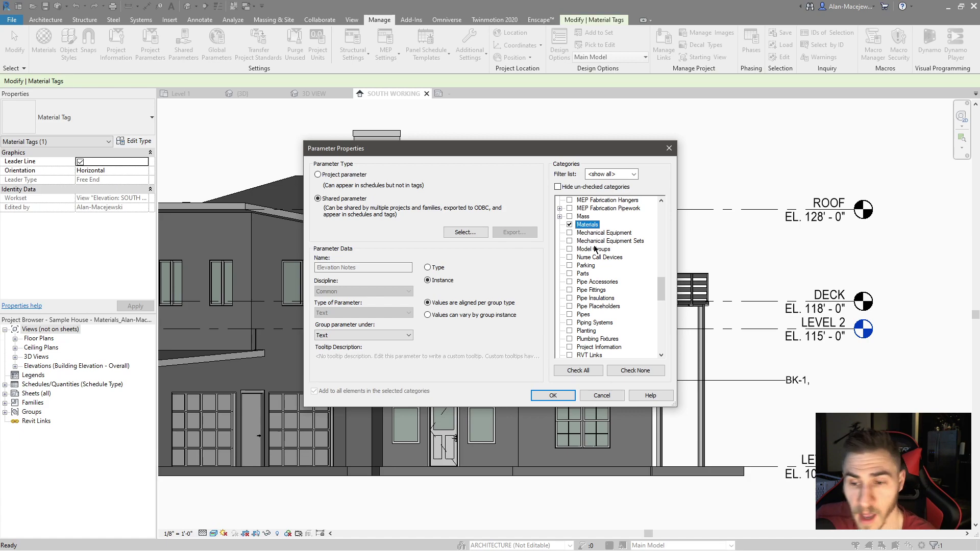
{"action": "scroll", "coordinate": [595, 249], "scroll_direction": "up", "scroll_amount": 2}
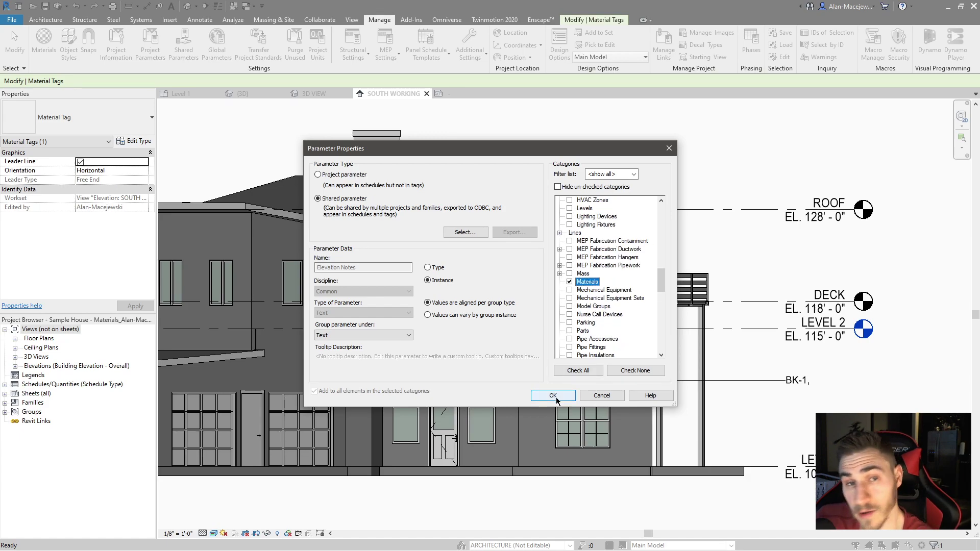
{"action": "left_click", "coordinate": [553, 395]}
{"action": "left_click", "coordinate": [441, 349]}
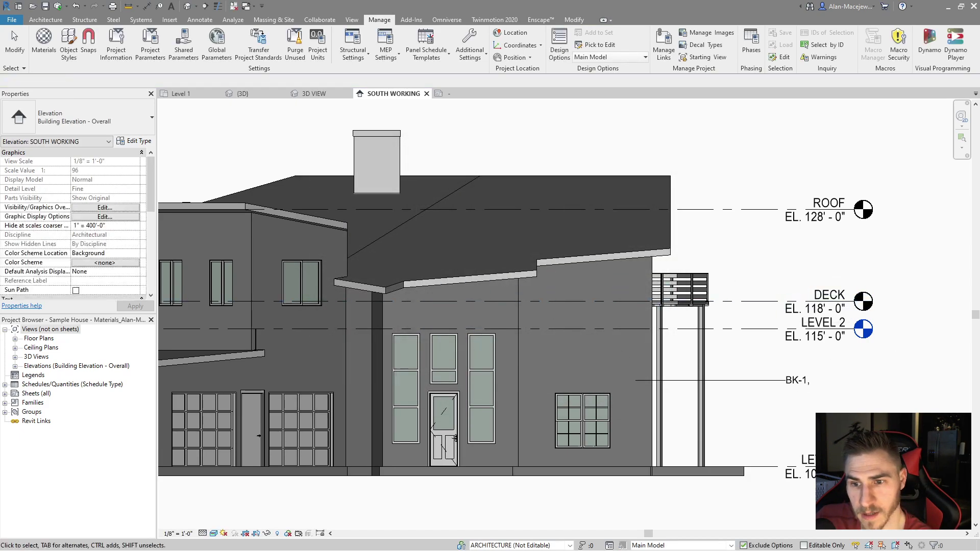
Check whether the BK-1 tag's parameter values offer an editable Elevation Notes value
{"action": "left_click", "coordinate": [797, 380]}
{"action": "left_click", "coordinate": [796, 381]}
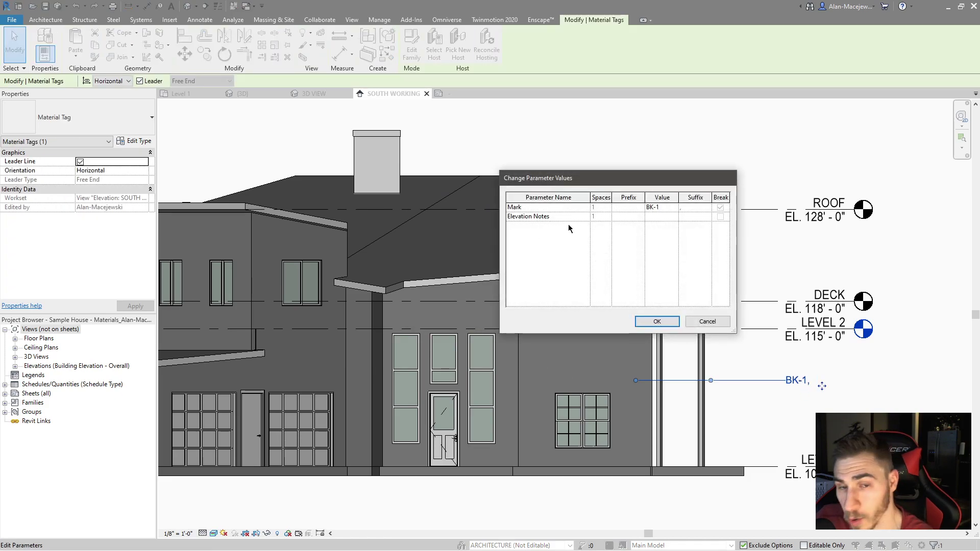
{"action": "left_click", "coordinate": [658, 321]}
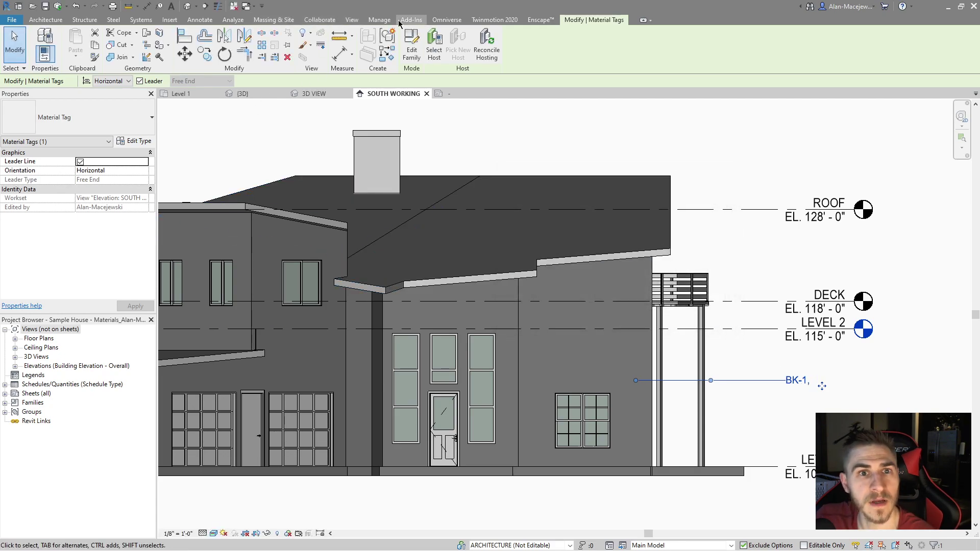
Set the Elevation Notes parameter of the _EXT - Brick material to RUNNING BOND in its custom material parameters
{"action": "left_click", "coordinate": [380, 20]}
{"action": "left_click", "coordinate": [45, 43]}
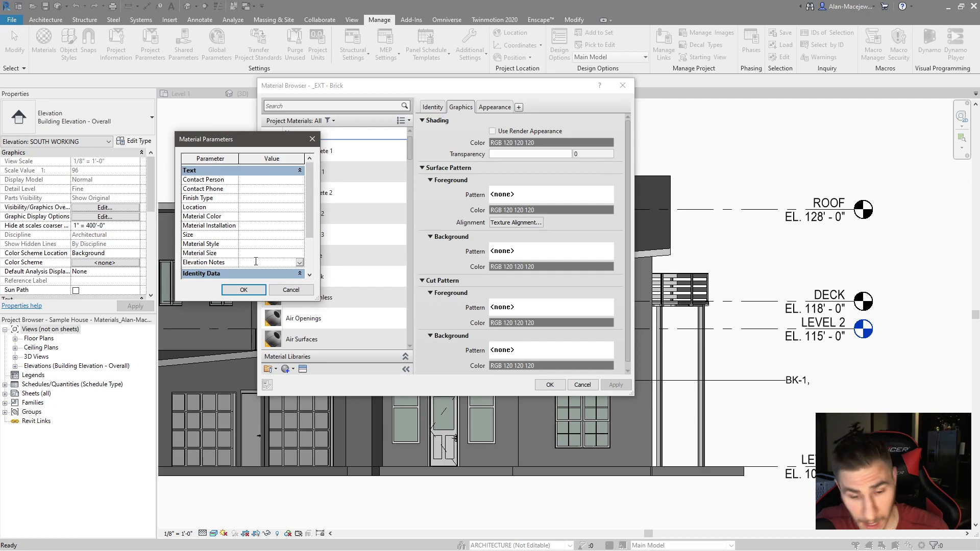
{"action": "type", "text": "RUNNING"}
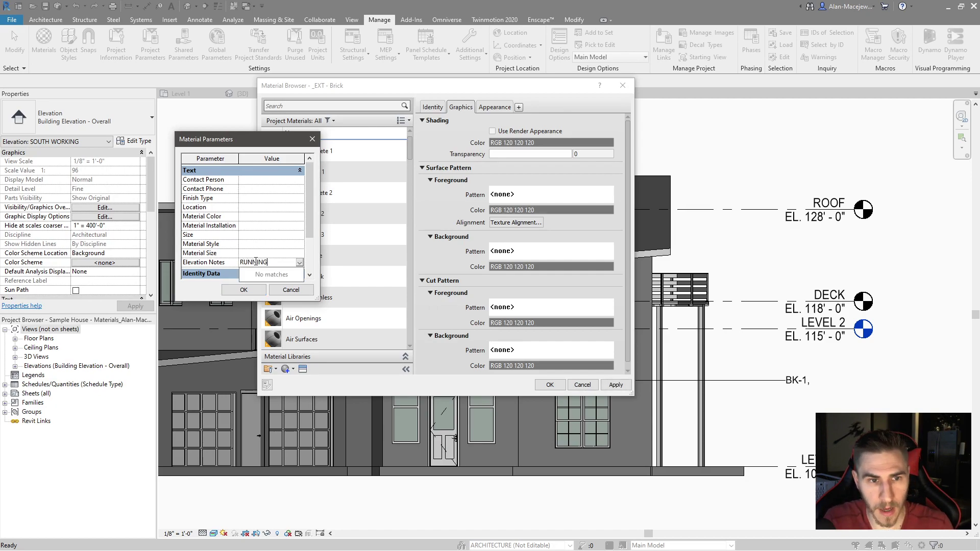
{"action": "type", "text": " BOND"}
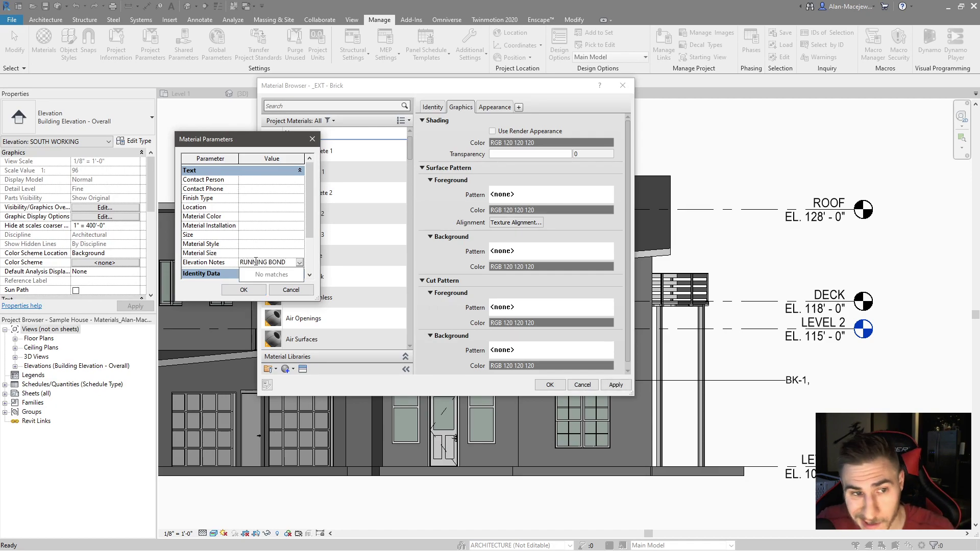
{"action": "key", "text": "Return"}
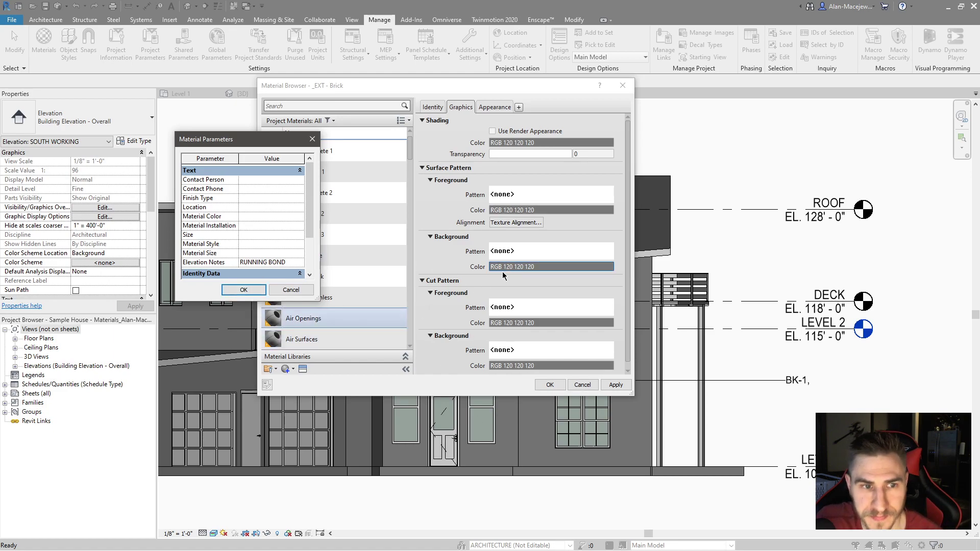
{"action": "left_click", "coordinate": [231, 290]}
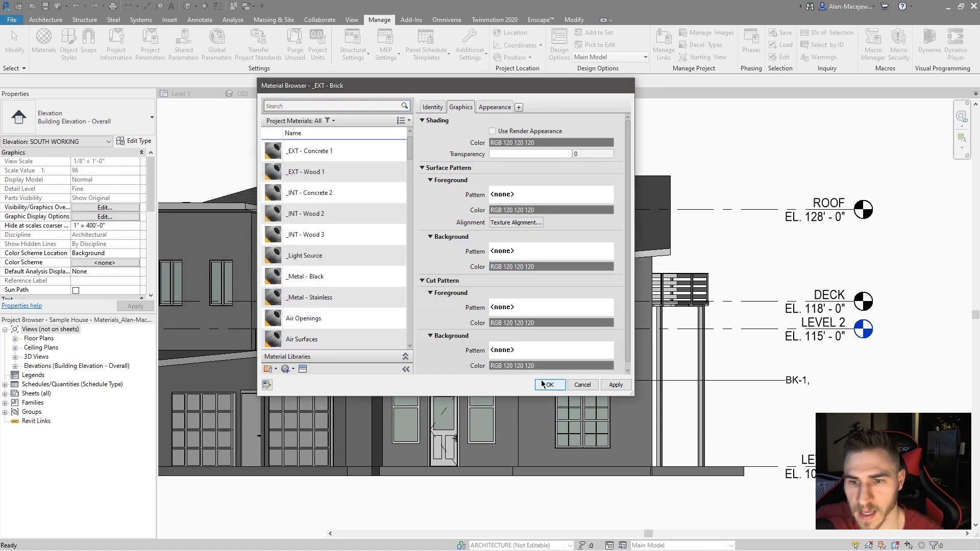
{"action": "left_click", "coordinate": [550, 385]}
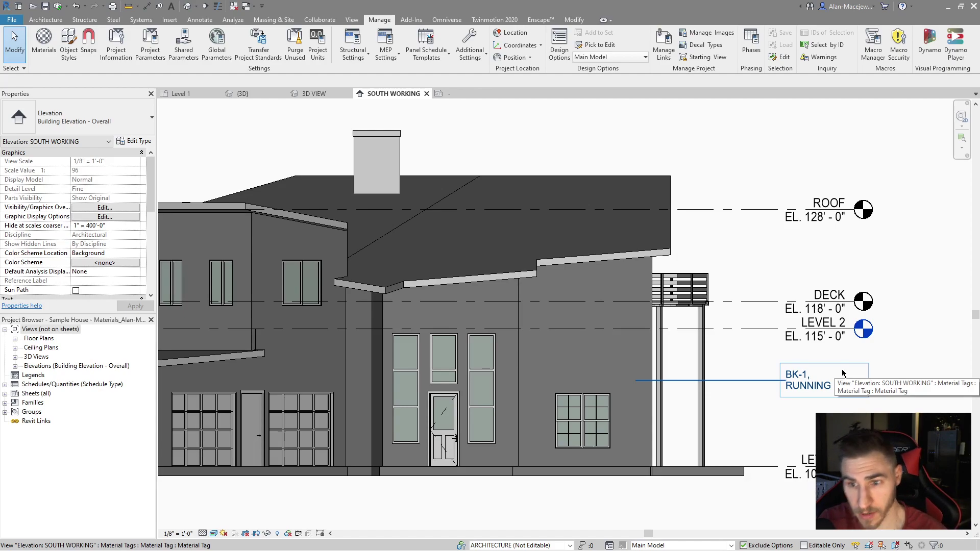
Review the Mark and Elevation Notes values of the brick wall's material tag and close them without changes
{"action": "left_click", "coordinate": [802, 381]}
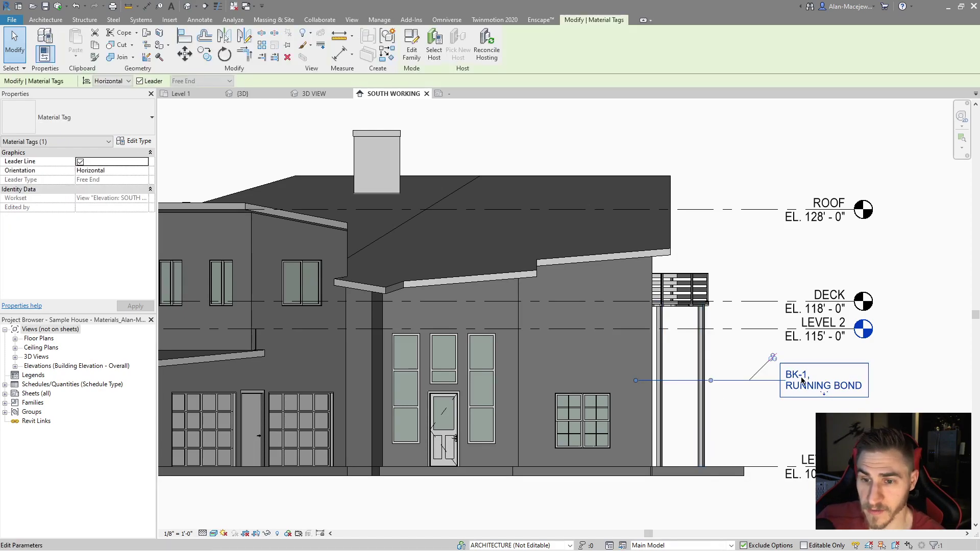
{"action": "left_click", "coordinate": [803, 381]}
{"action": "left_click", "coordinate": [654, 209]}
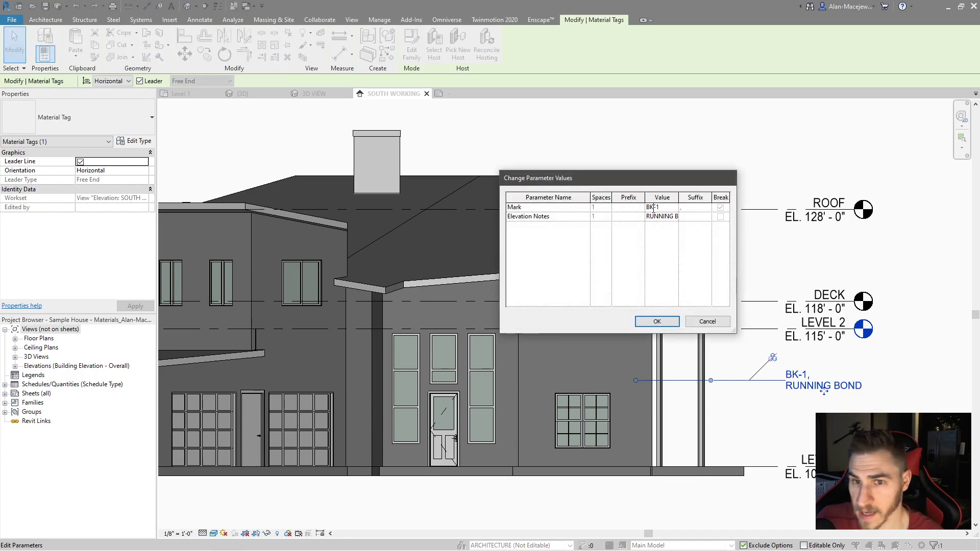
{"action": "left_click", "coordinate": [649, 217]}
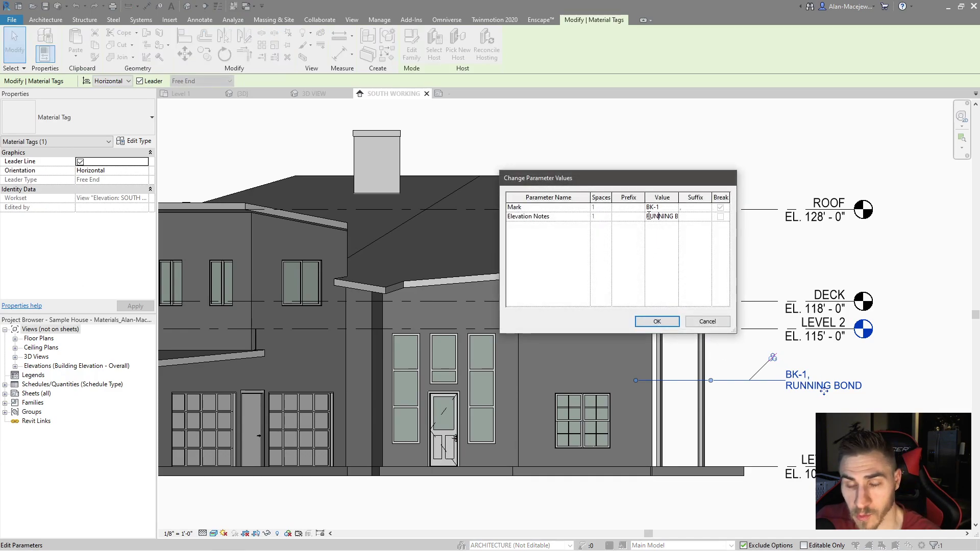
{"action": "left_click", "coordinate": [708, 321]}
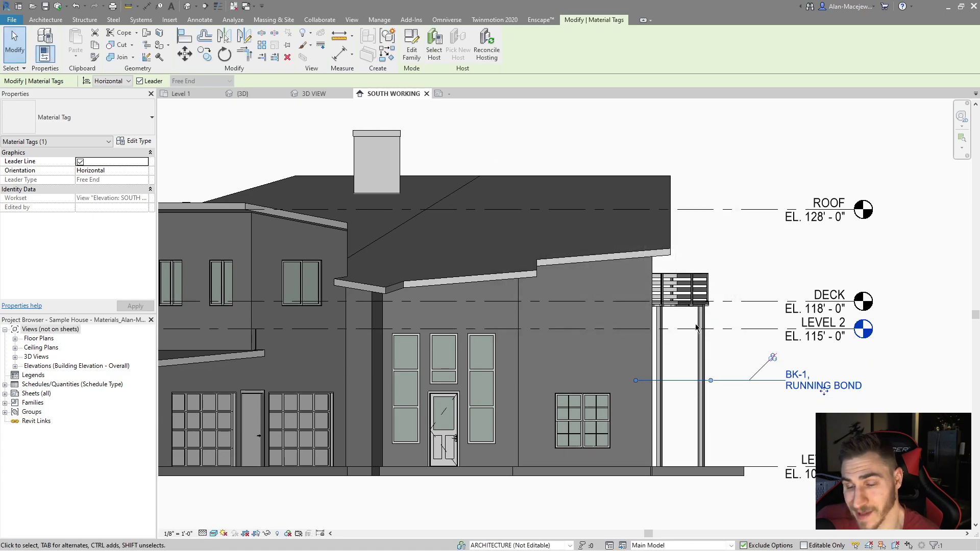
{"action": "left_click", "coordinate": [848, 399]}
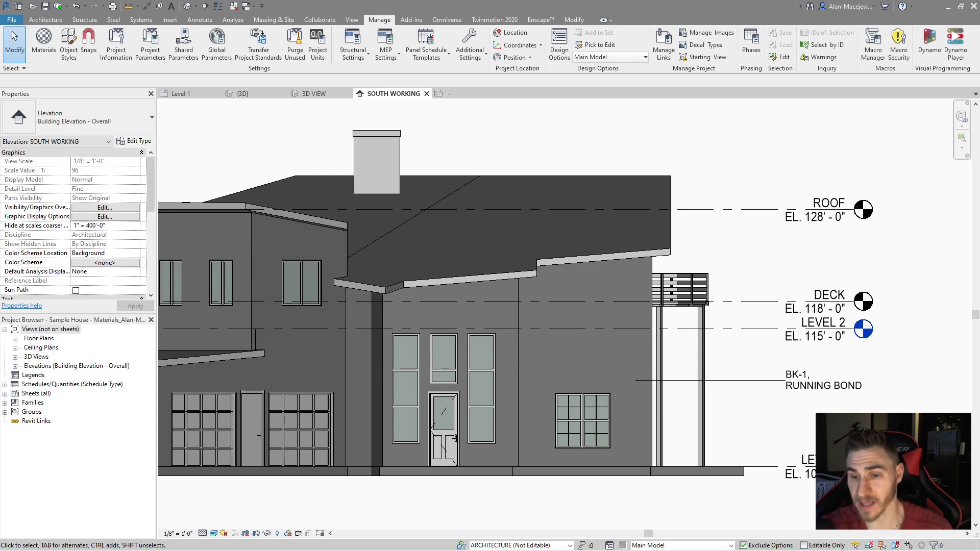
{"action": "left_click", "coordinate": [809, 378]}
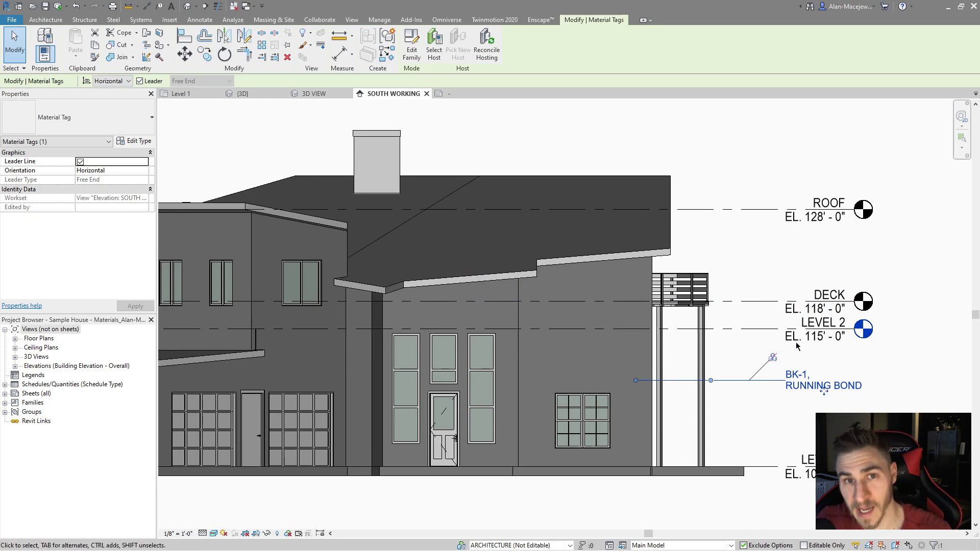
{"action": "left_click", "coordinate": [756, 167]}
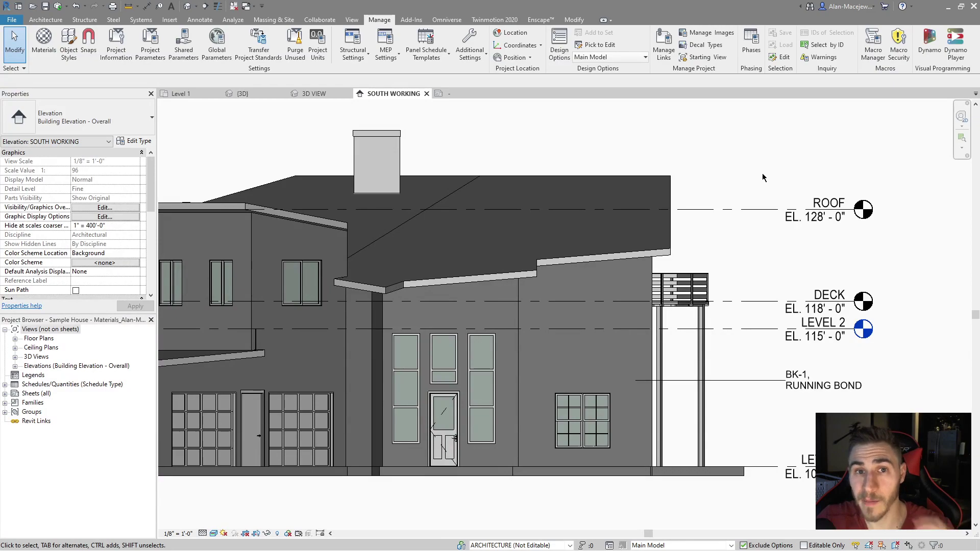